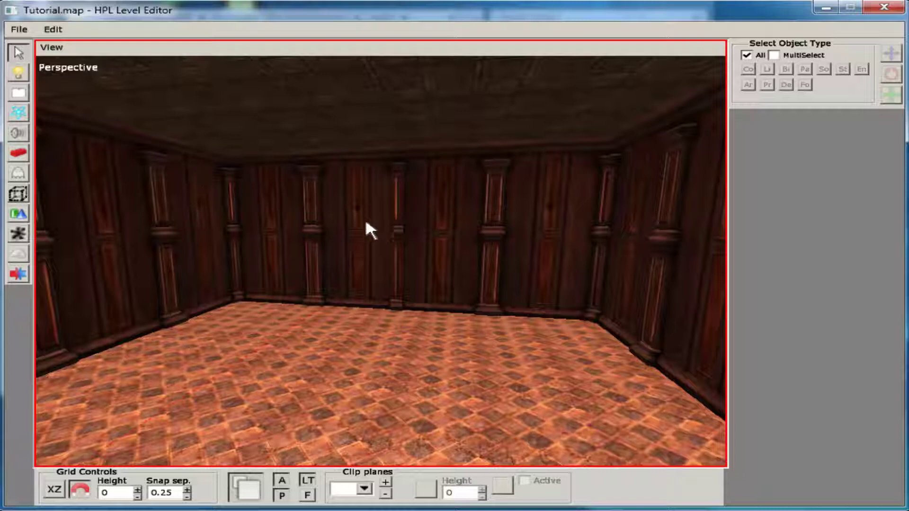
Place the mansionbase static object window_large_blue_seethrough on the floor inside the room
click(247, 495)
click(247, 494)
click(19, 155)
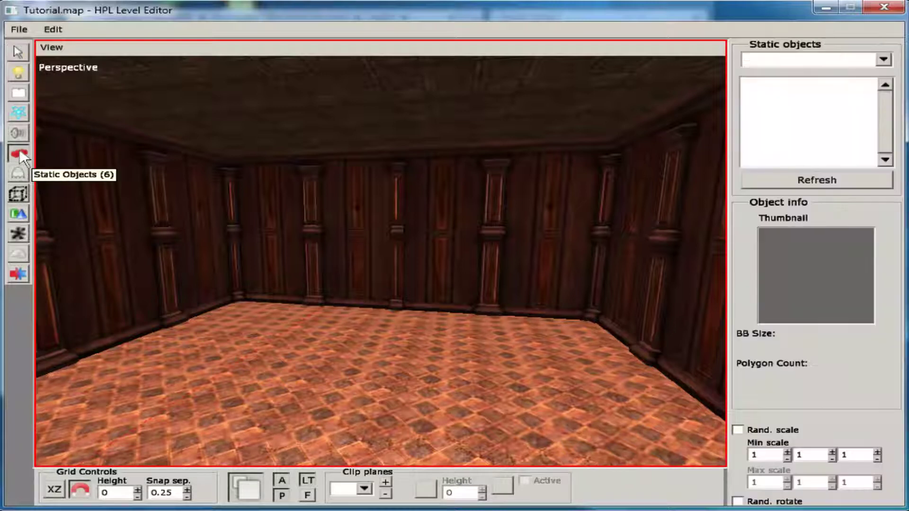
click(883, 59)
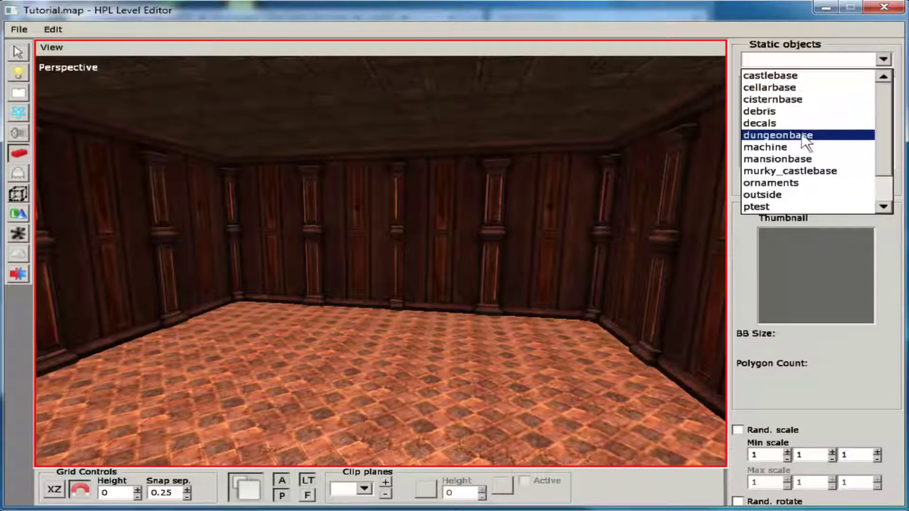
click(785, 161)
scroll(791, 110, down, 10)
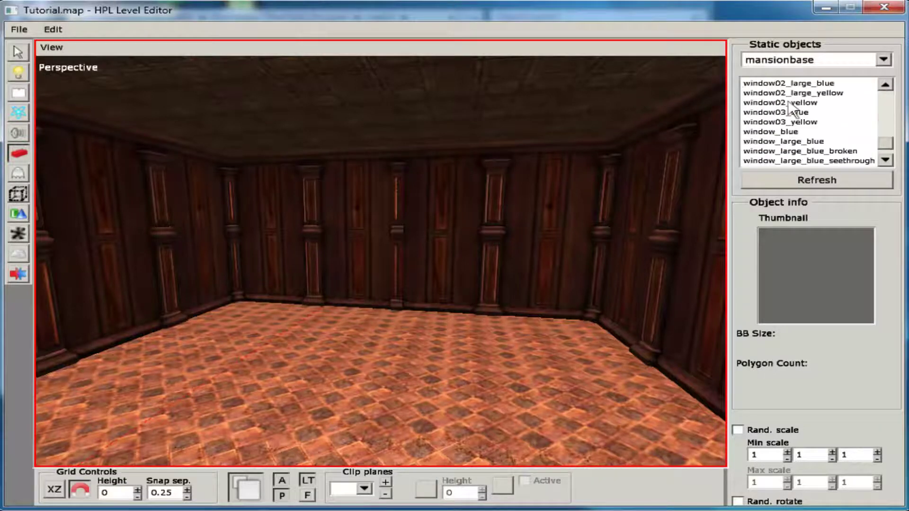
scroll(791, 109, down, 1)
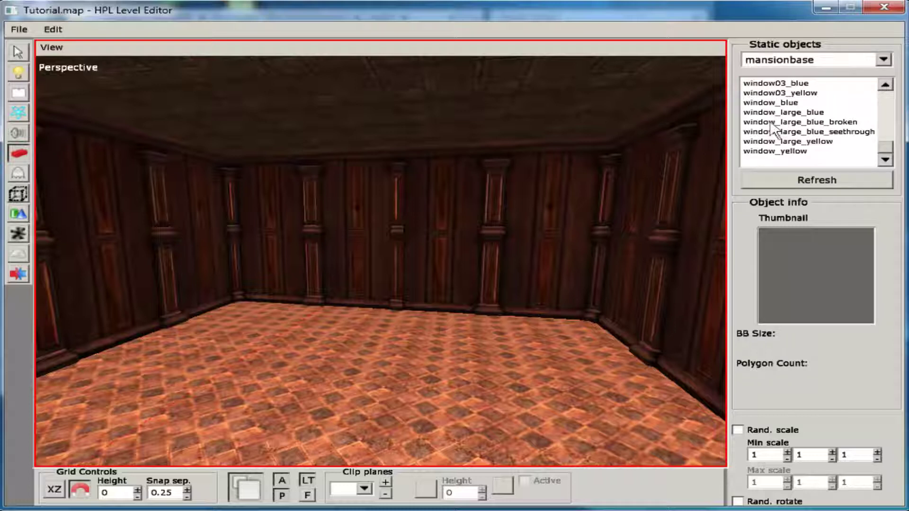
click(770, 123)
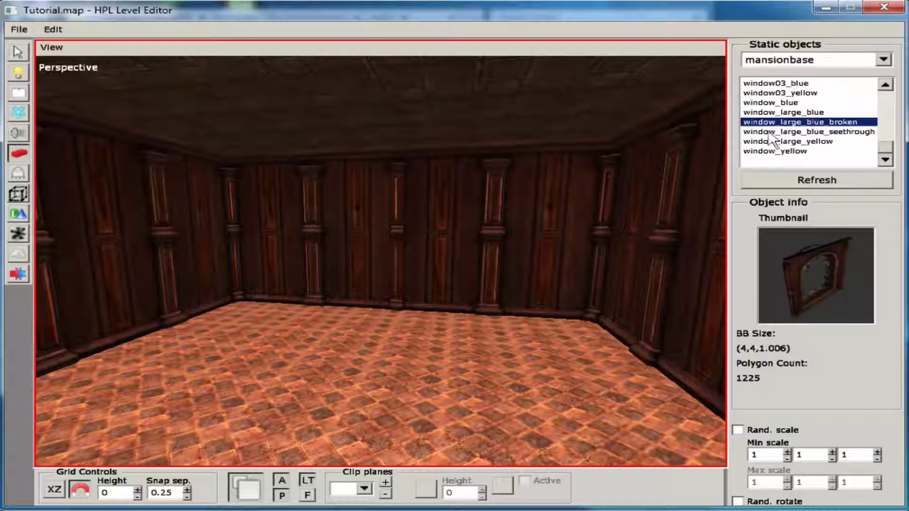
click(771, 132)
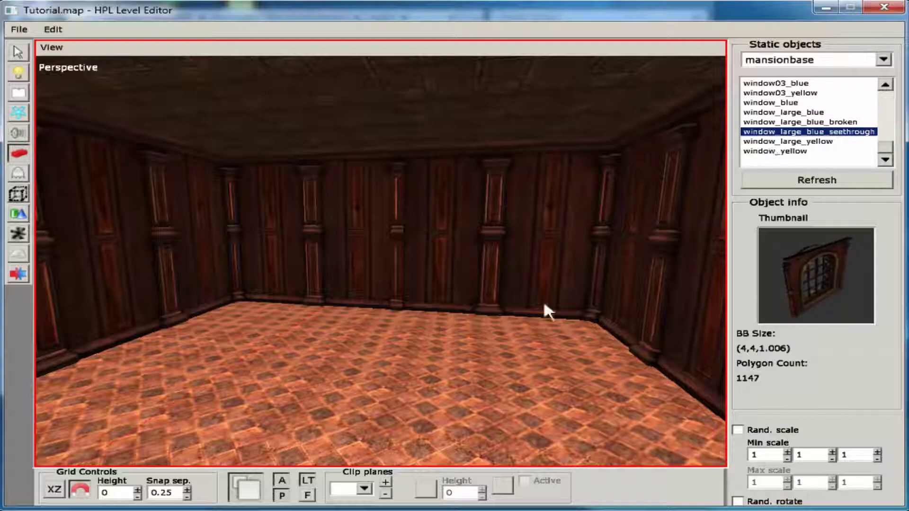
click(221, 356)
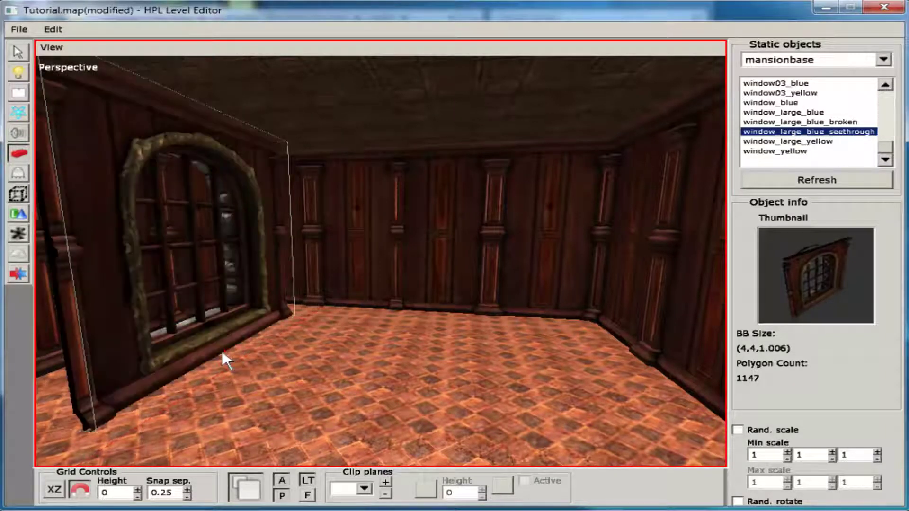
Delete the wall section wall_default02_2 to make an opening for the window
click(18, 53)
middle_drag(299, 363, 341, 373)
click(246, 339)
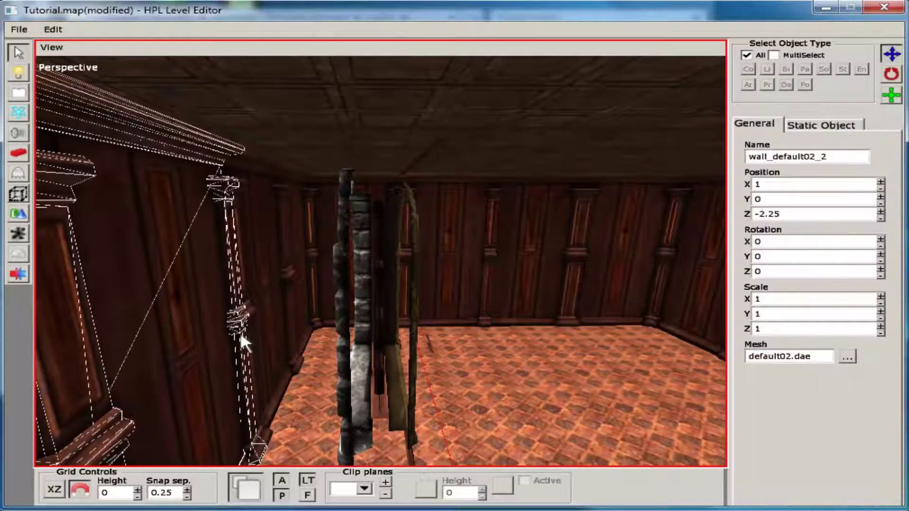
click(287, 332)
click(179, 339)
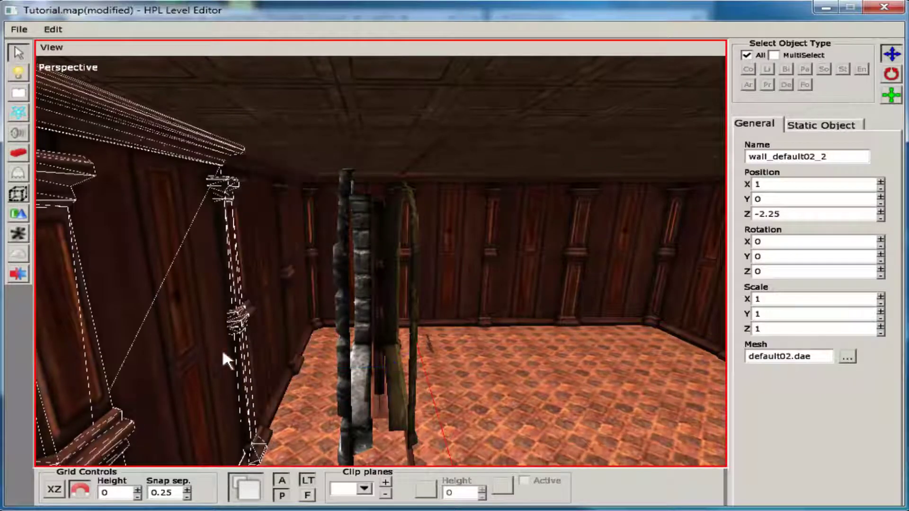
key(Delete)
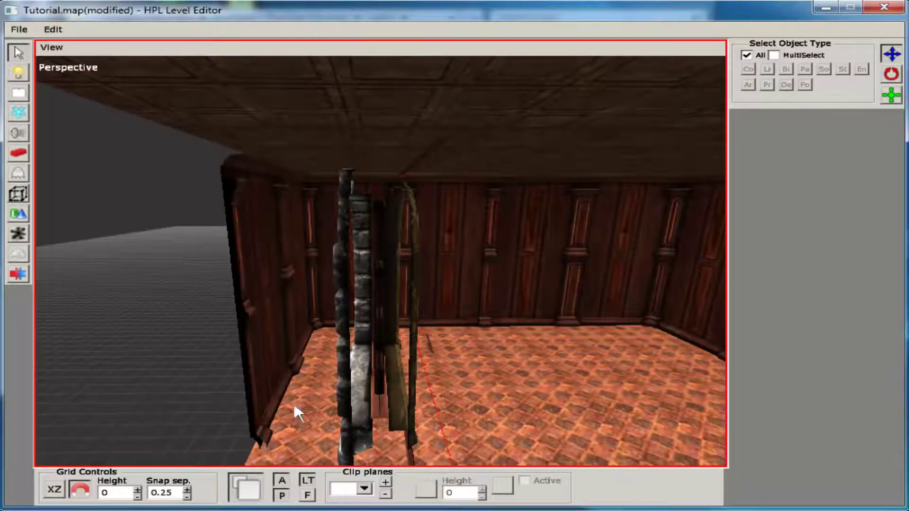
Move the window piece into the gap left by the deleted section so it lines up with the adjoining walls
alt+drag(297, 412, 258, 322)
scroll(307, 406, down, 5)
click(218, 320)
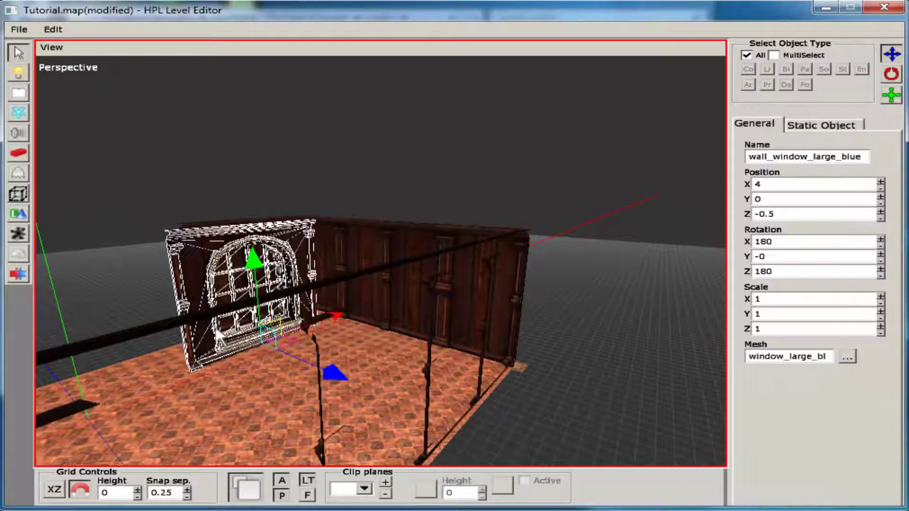
drag(343, 320, 345, 406)
scroll(180, 365, down, 2)
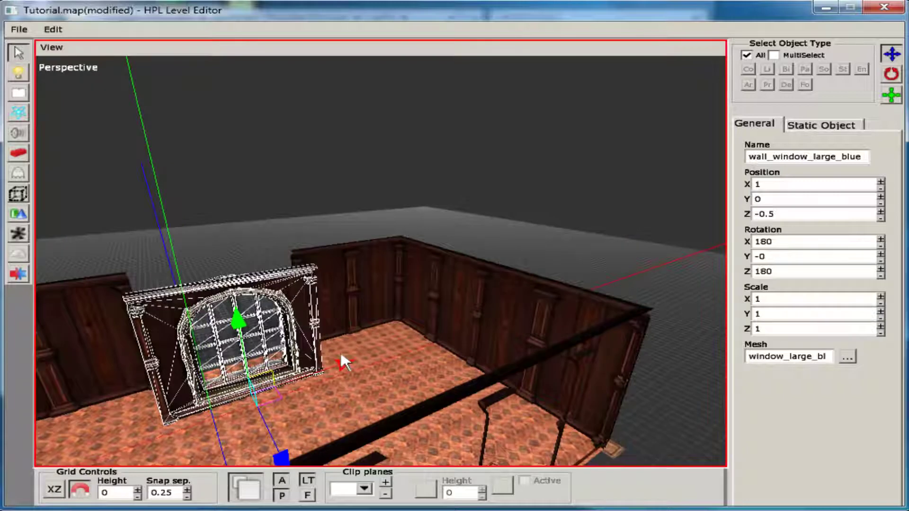
drag(351, 369, 350, 367)
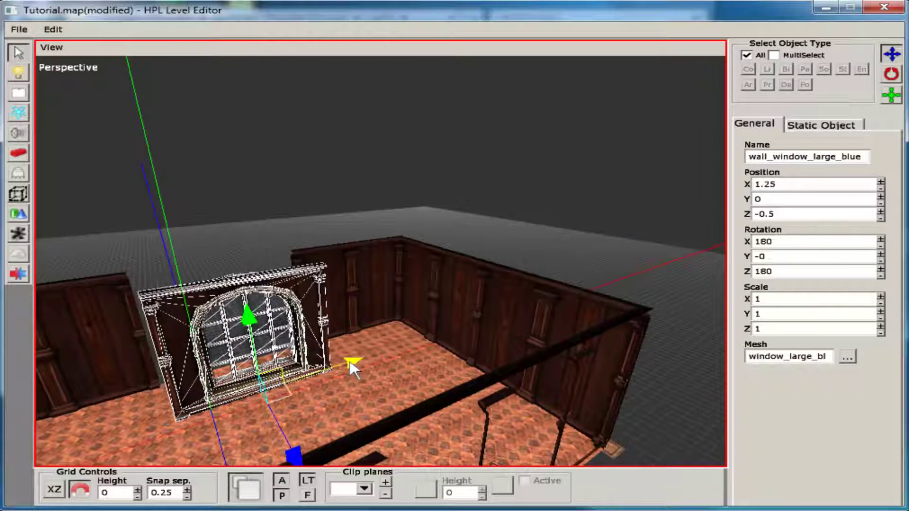
drag(291, 446, 238, 356)
mouse_move(340, 337)
mouse_down()
mouse_move(321, 345)
mouse_move(337, 347)
mouse_up()
click(314, 369)
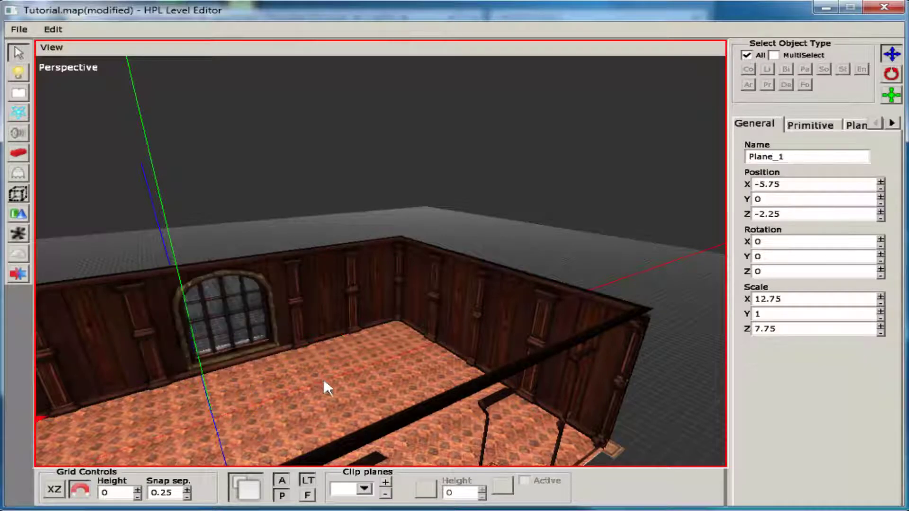
Turn off the viewport's global ambient and point lighting while viewing the window from inside the room
middle_drag(331, 373, 387, 341)
scroll(387, 346, up, 2)
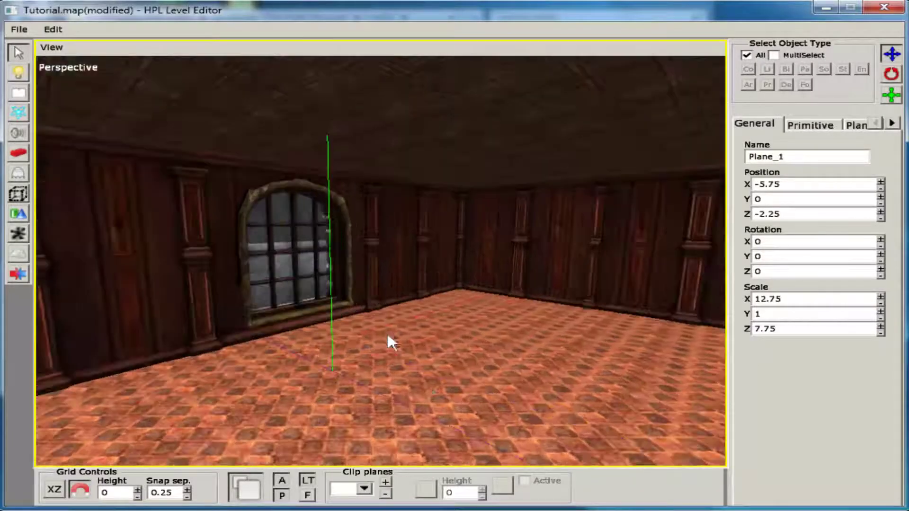
middle_drag(392, 390, 485, 448)
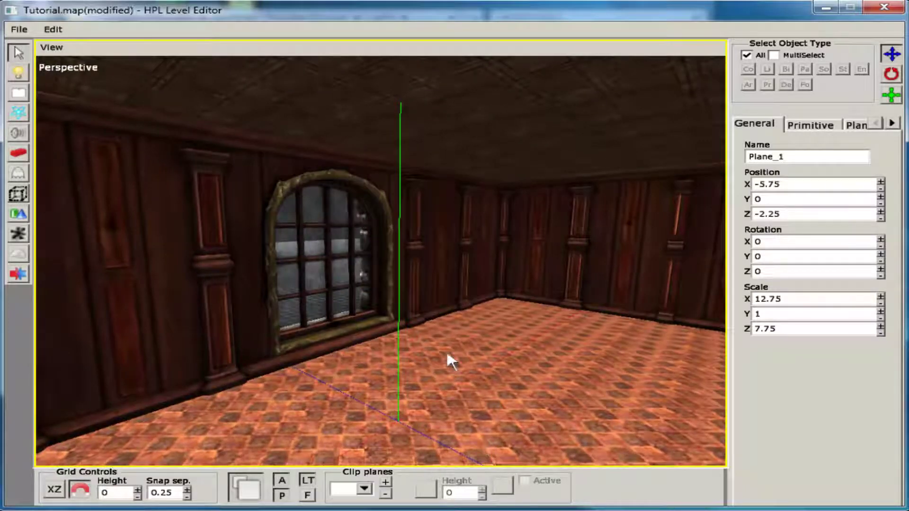
mouse_move(447, 355)
middle_down()
mouse_move(432, 356)
mouse_move(443, 393)
mouse_move(432, 368)
mouse_move(445, 362)
middle_up()
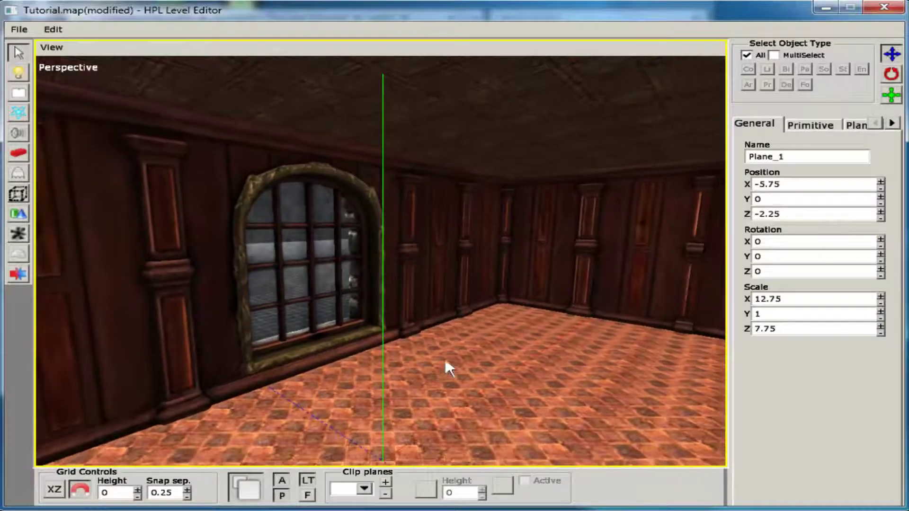
click(281, 480)
click(281, 495)
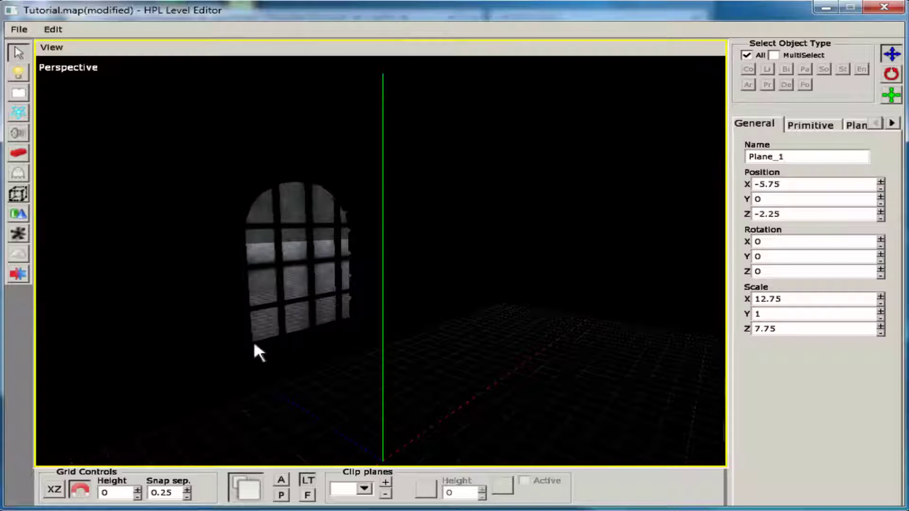
Place a SpotLight on the ground outside the room, in front of the window
middle_drag(253, 341, 363, 374)
middle_drag(562, 362, 402, 280)
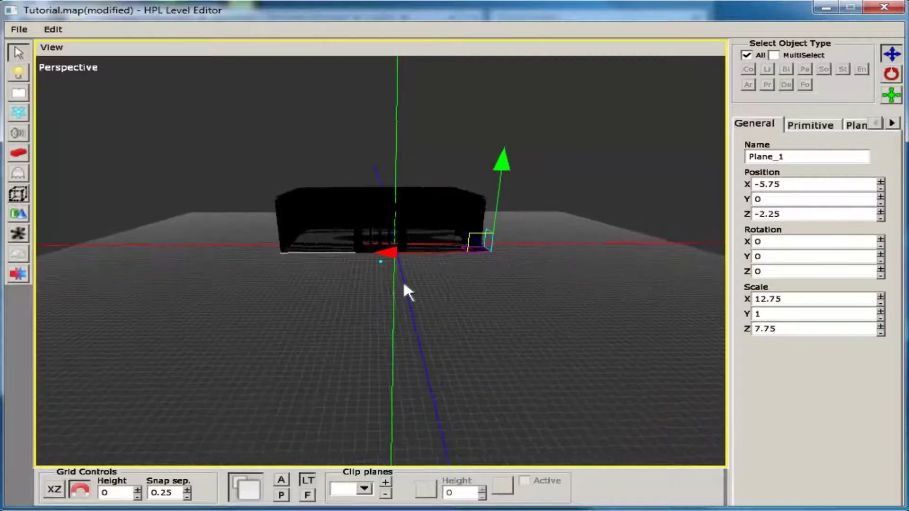
scroll(402, 280, up, 5)
scroll(397, 293, up, 3)
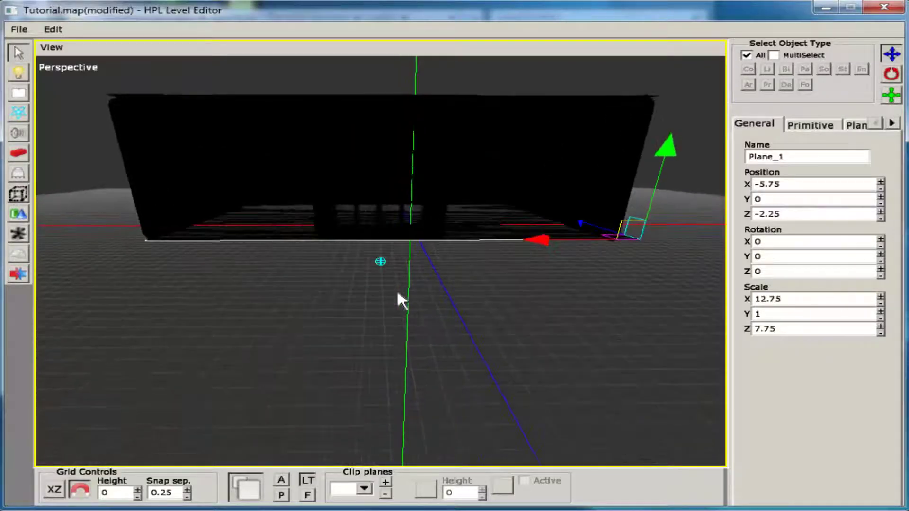
scroll(385, 256, up, 4)
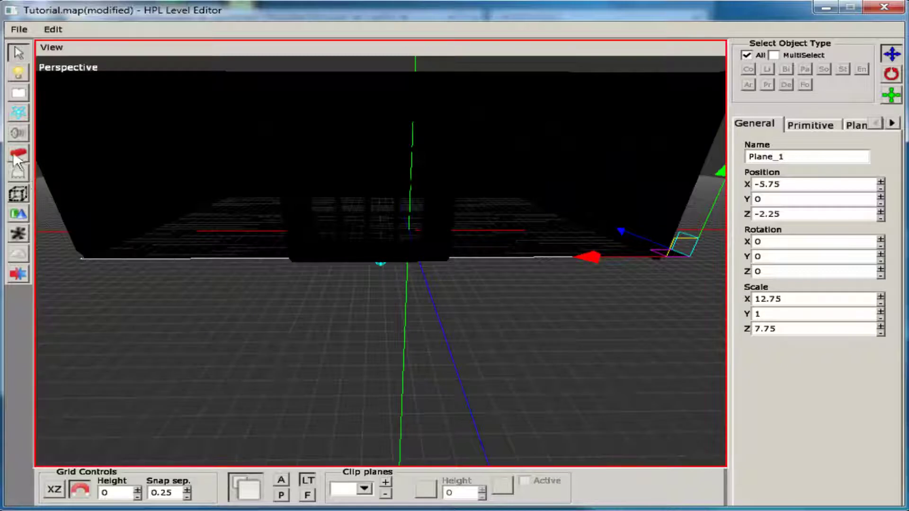
click(20, 75)
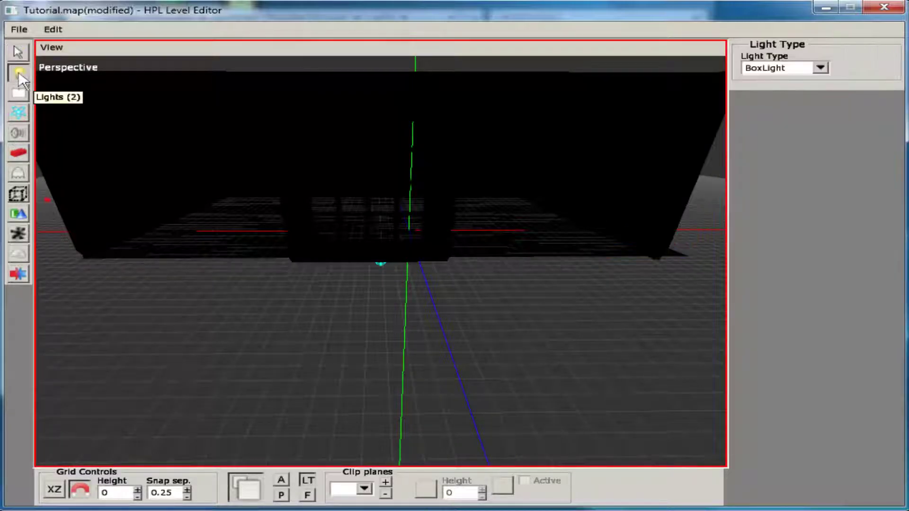
click(820, 68)
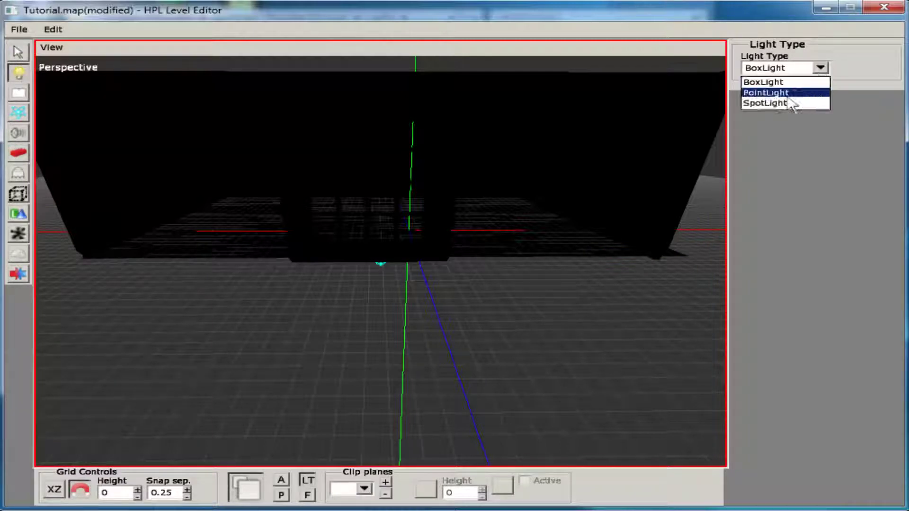
click(764, 104)
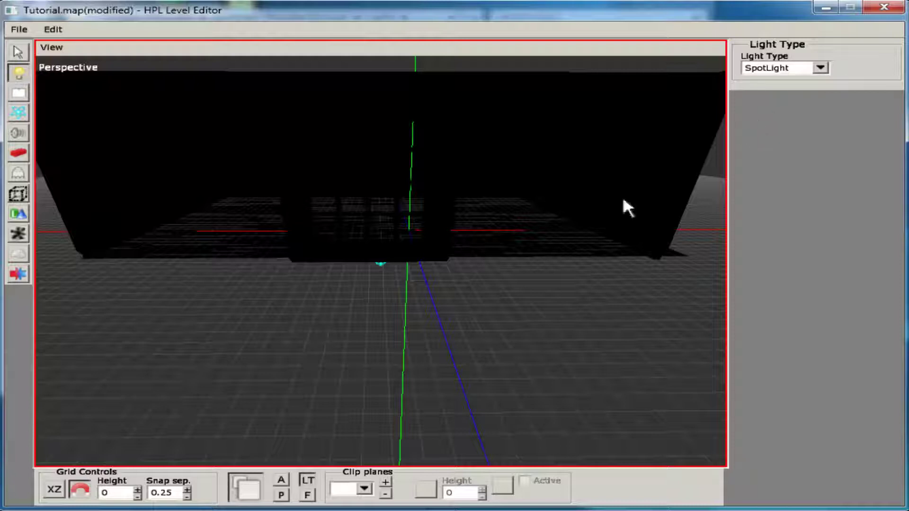
click(369, 313)
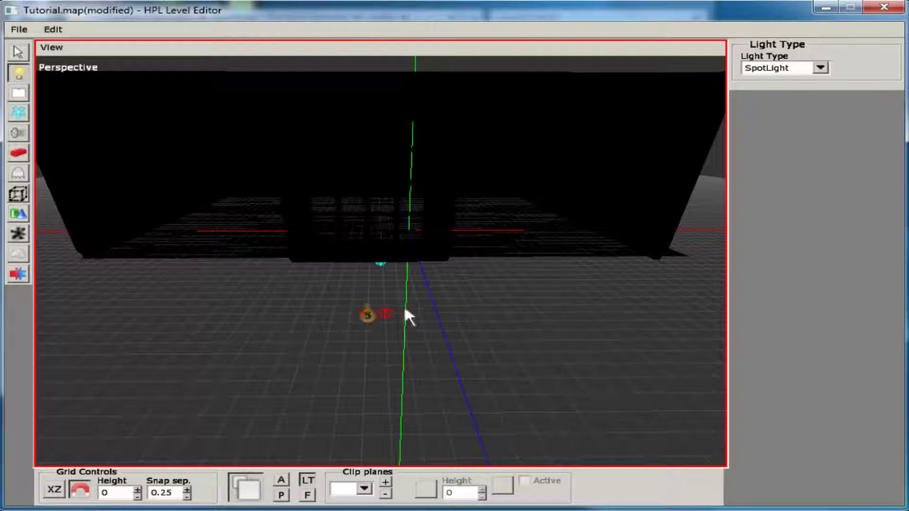
click(820, 68)
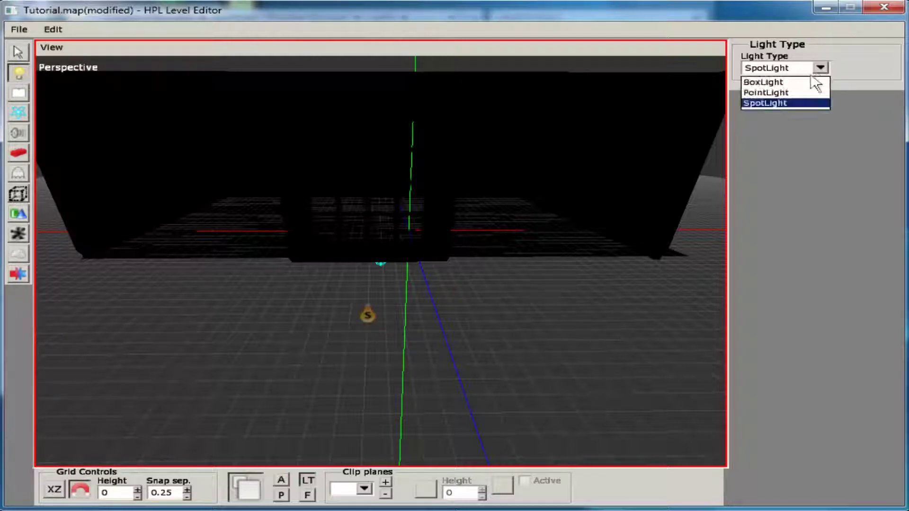
click(794, 104)
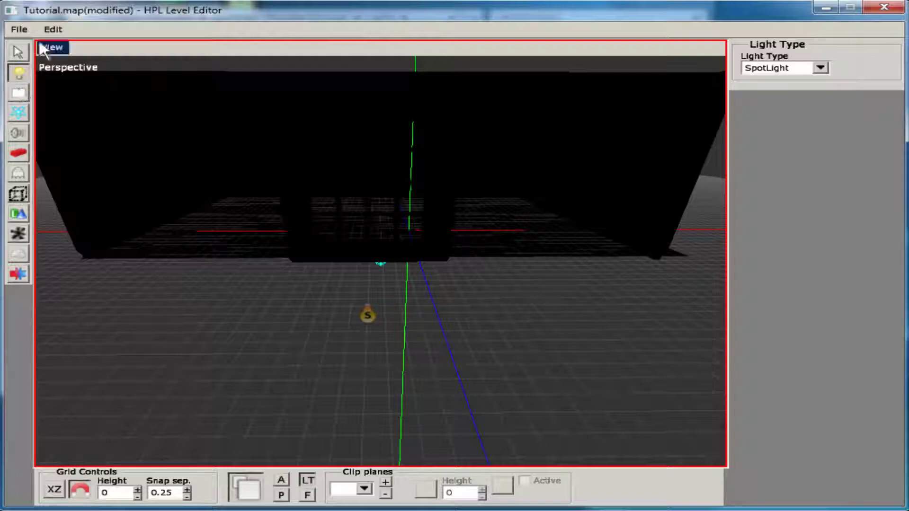
Raise the spotlight to Y 1.5 and rotate it about its vertical axis to face the window
click(19, 51)
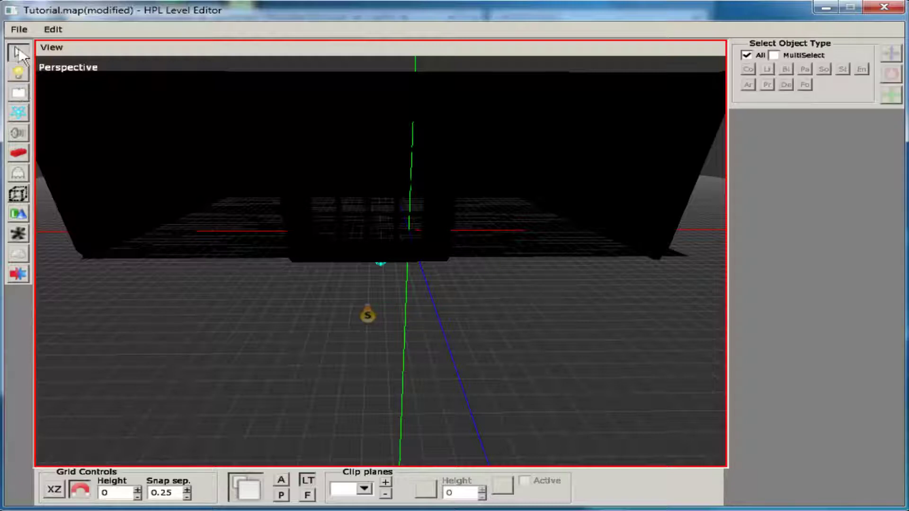
click(368, 314)
drag(359, 235, 361, 141)
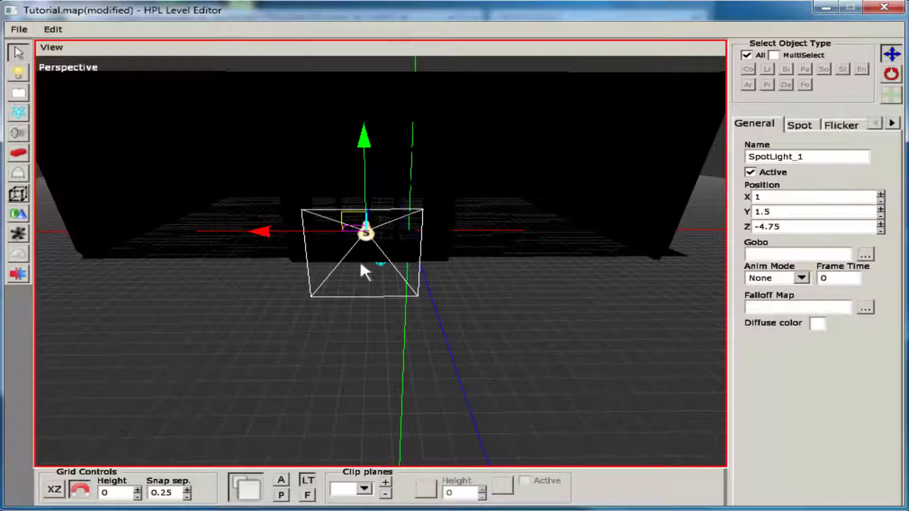
key(e)
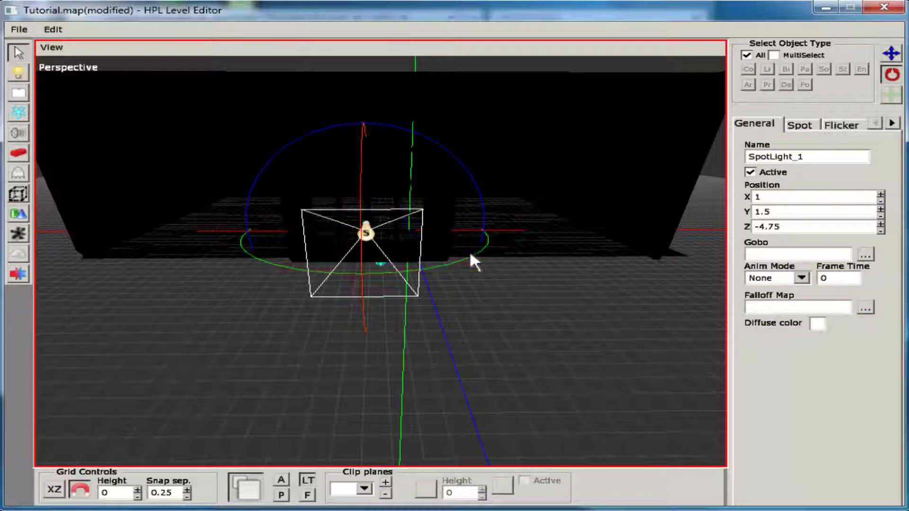
drag(459, 261, 187, 305)
Move the spotlight closer to the window and higher, to Y 2.5 and Z -4.25
key(w)
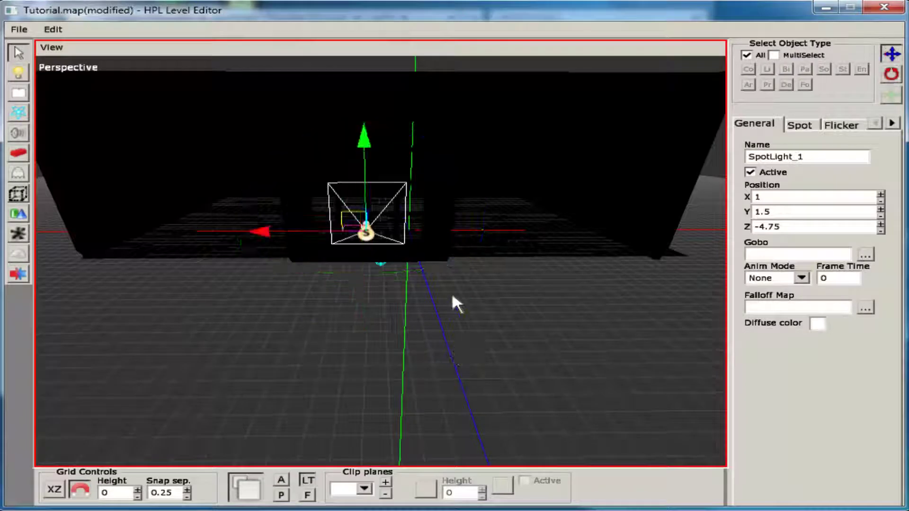
alt+drag(368, 266, 295, 273)
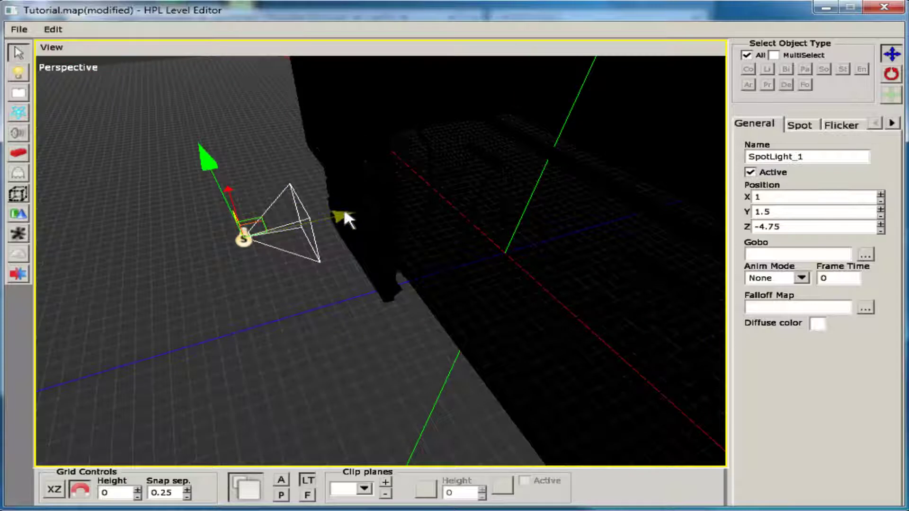
alt+drag(345, 208, 371, 211)
drag(249, 158, 240, 87)
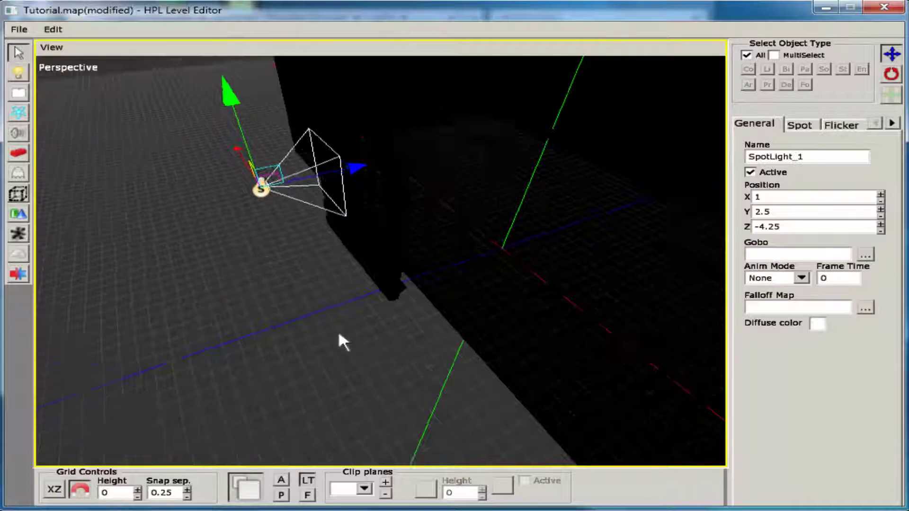
Tilt the spotlight downward so it aims through the window toward the floor
alt+drag(338, 330, 272, 259)
key(r)
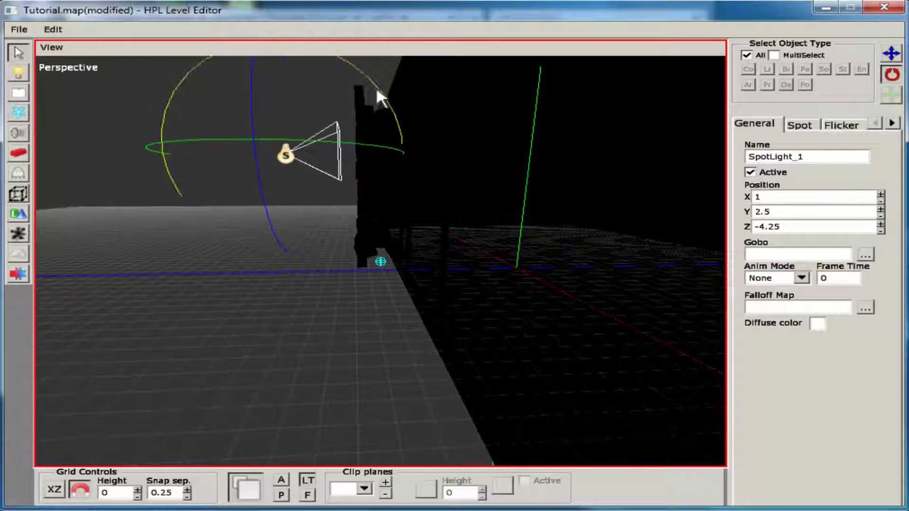
drag(377, 91, 401, 114)
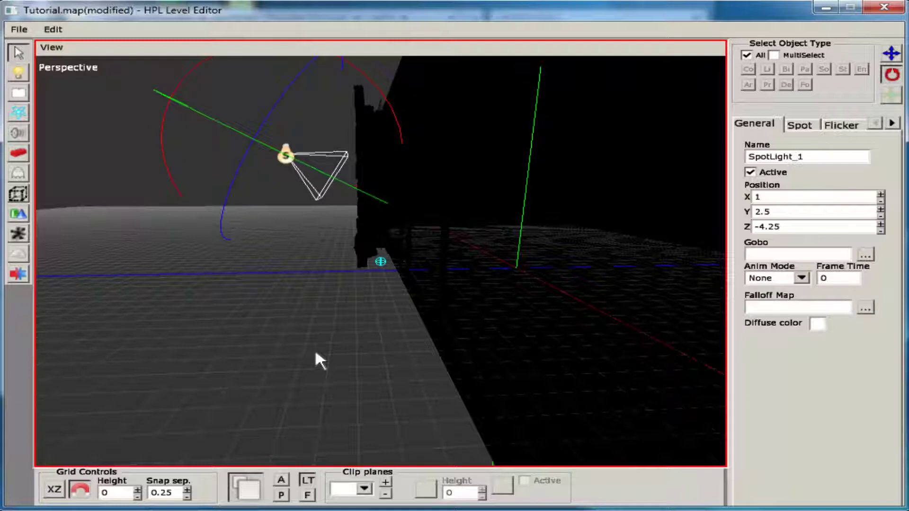
Raise the spotlight outside the window to Y 2.75
key(t)
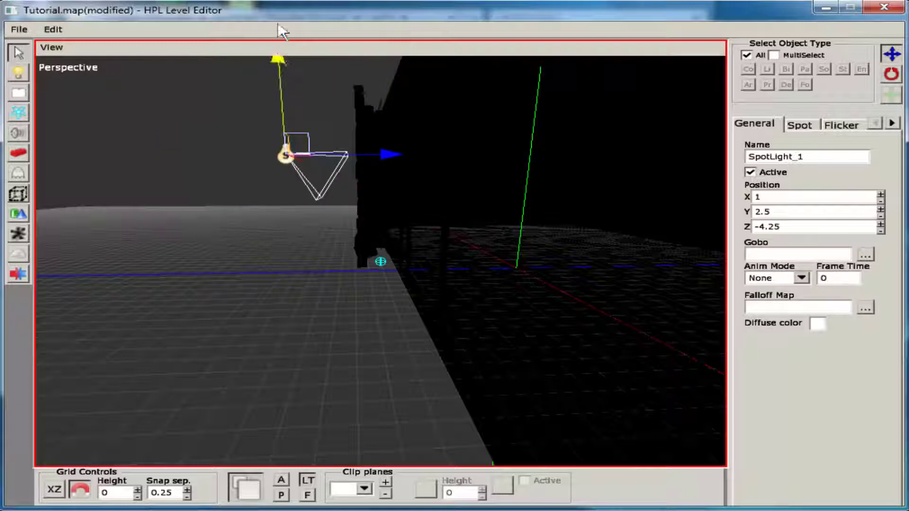
alt+drag(270, 258, 273, 274)
scroll(272, 274, down, 1)
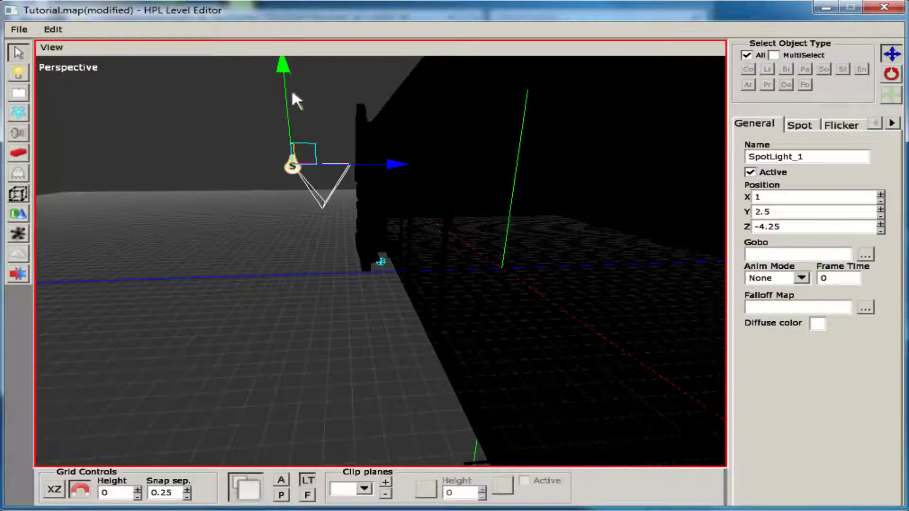
drag(287, 125, 285, 114)
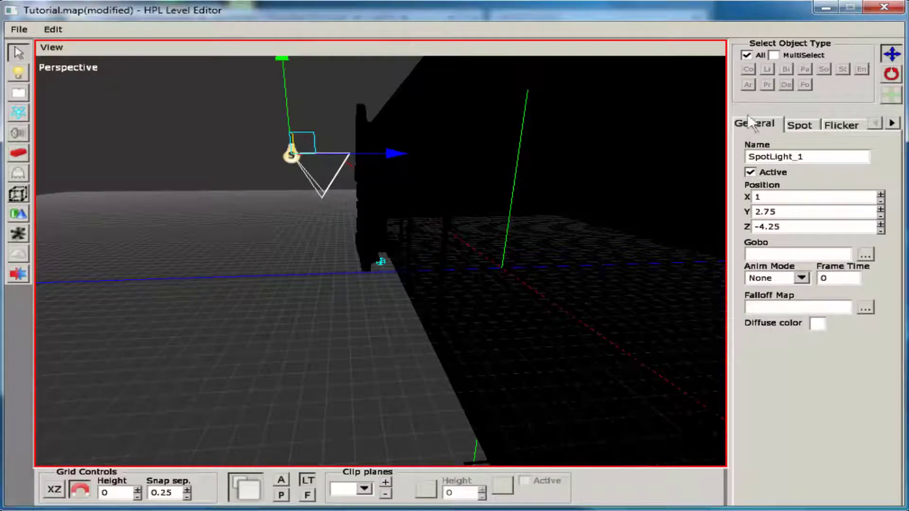
Increase the spotlight's radius to 7.5 so its cone reaches through the window onto the room's floor
click(811, 127)
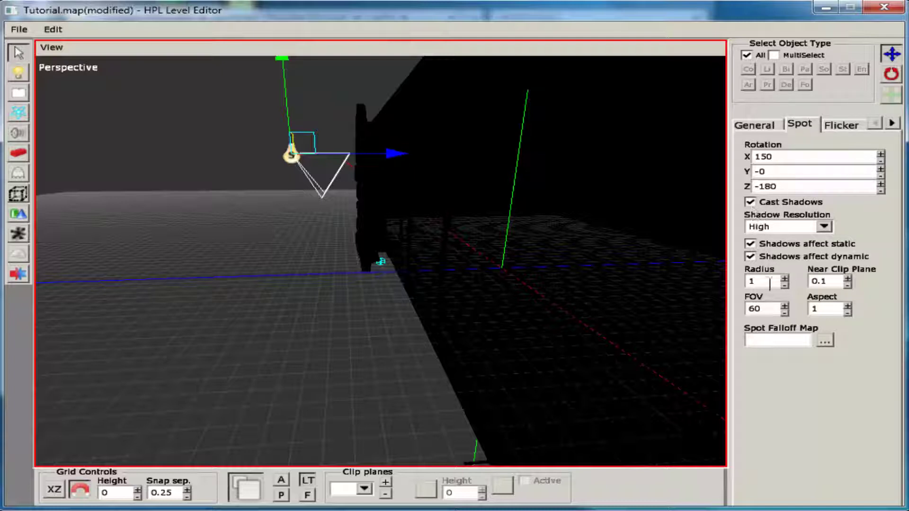
click(785, 279)
click(784, 278)
click(785, 279)
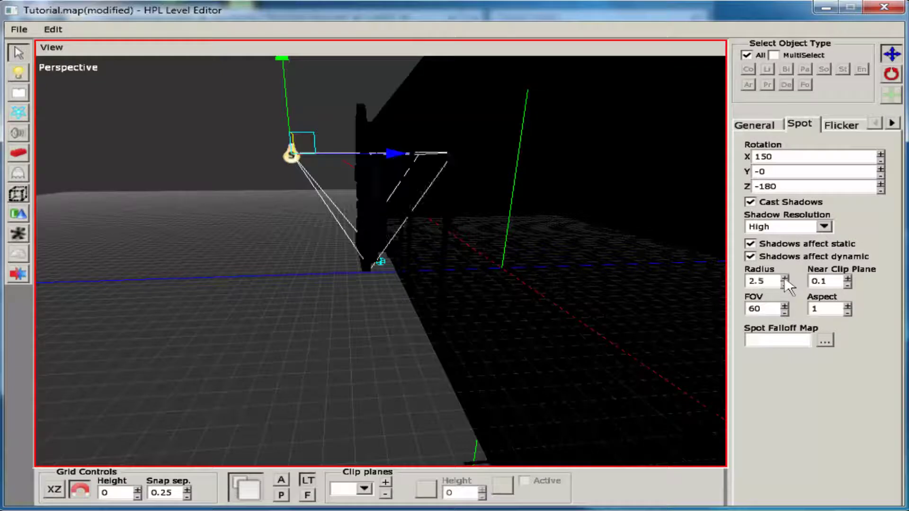
click(785, 278)
click(785, 278)
click(785, 279)
click(785, 279)
click(784, 279)
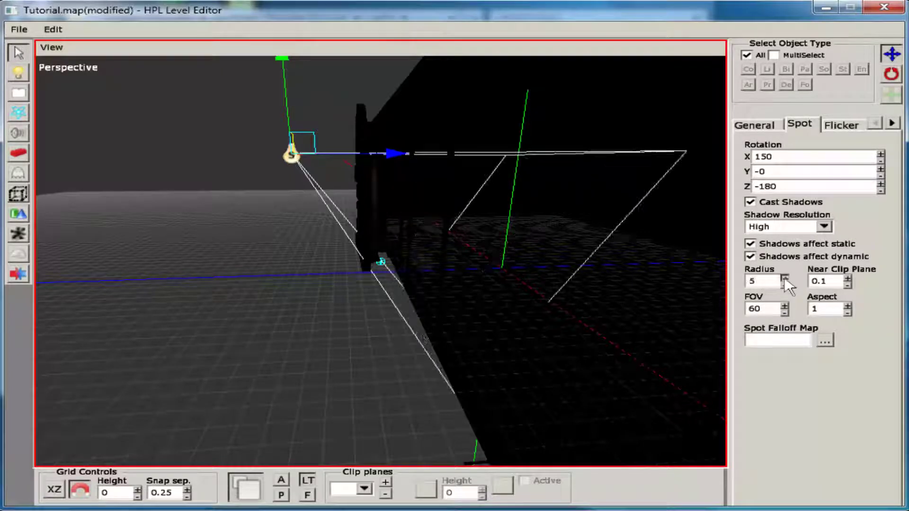
click(785, 279)
click(785, 279)
click(785, 279)
click(785, 278)
click(785, 279)
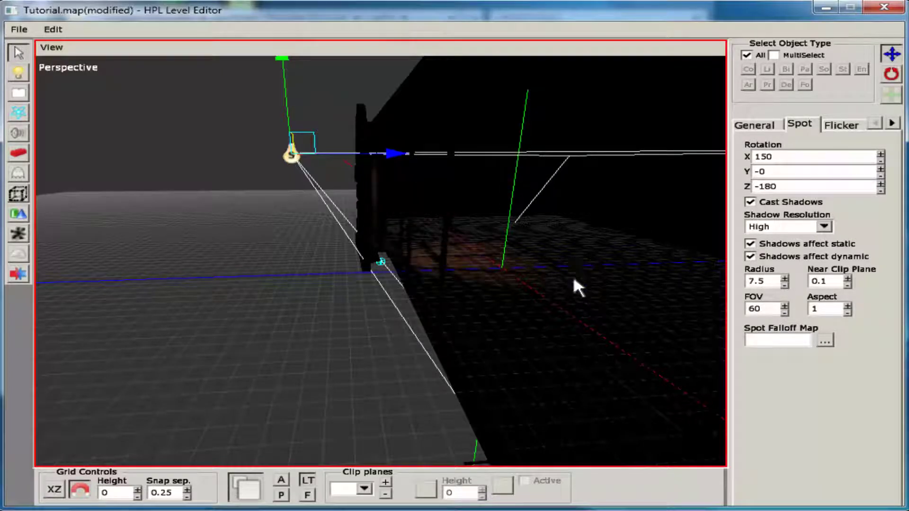
Move the spotlight slightly closer to the window along its Z axis, then deselect it
alt+drag(593, 297, 448, 348)
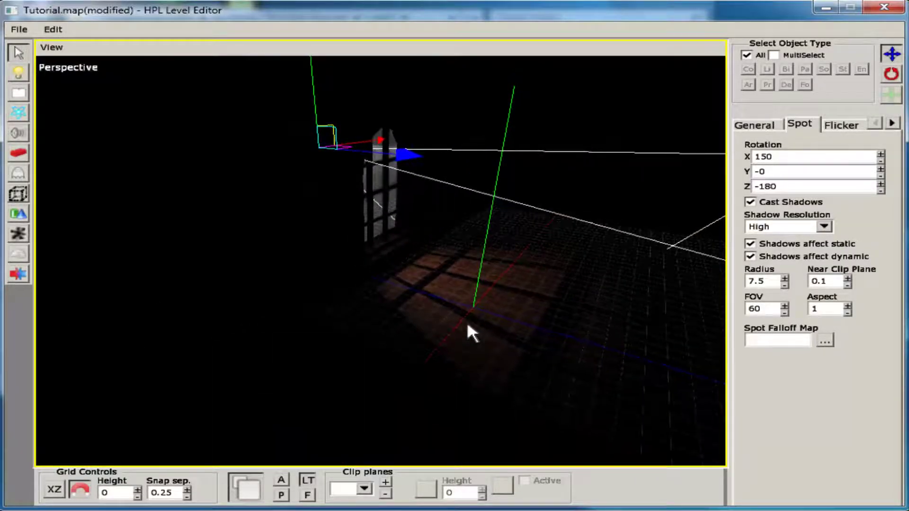
drag(405, 152, 423, 157)
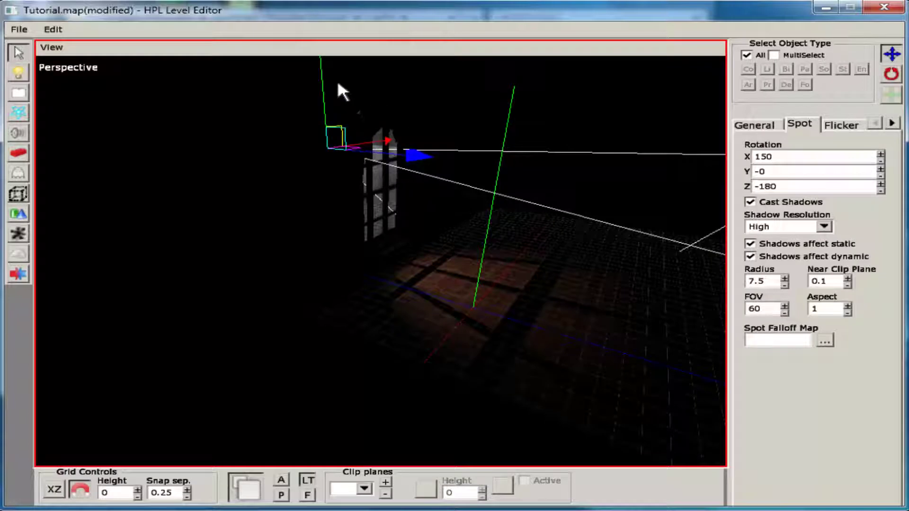
mouse_move(327, 89)
mouse_down()
mouse_move(324, 79)
mouse_move(330, 101)
mouse_move(332, 78)
mouse_move(333, 90)
mouse_up()
click(585, 346)
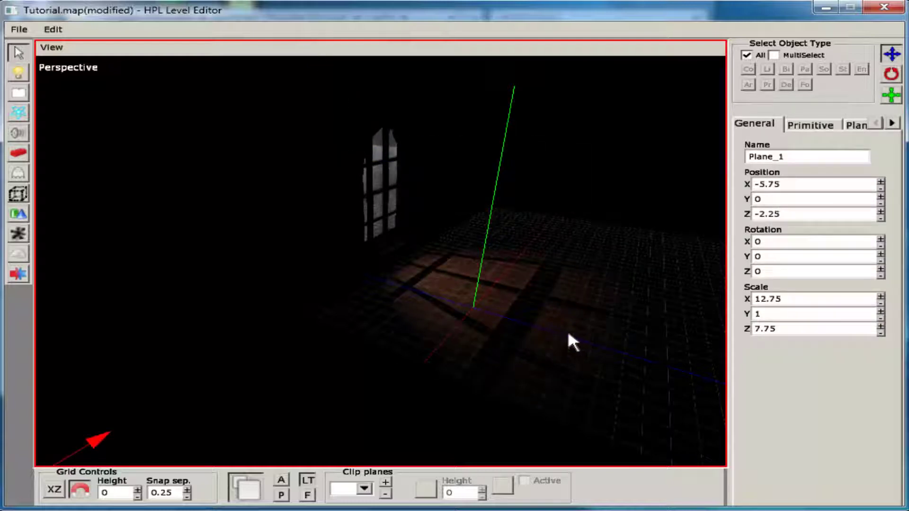
Place a PointLight on the ground outside the room, in front of the window at X 1.25 and Z -3.75
alt+drag(470, 360, 541, 306)
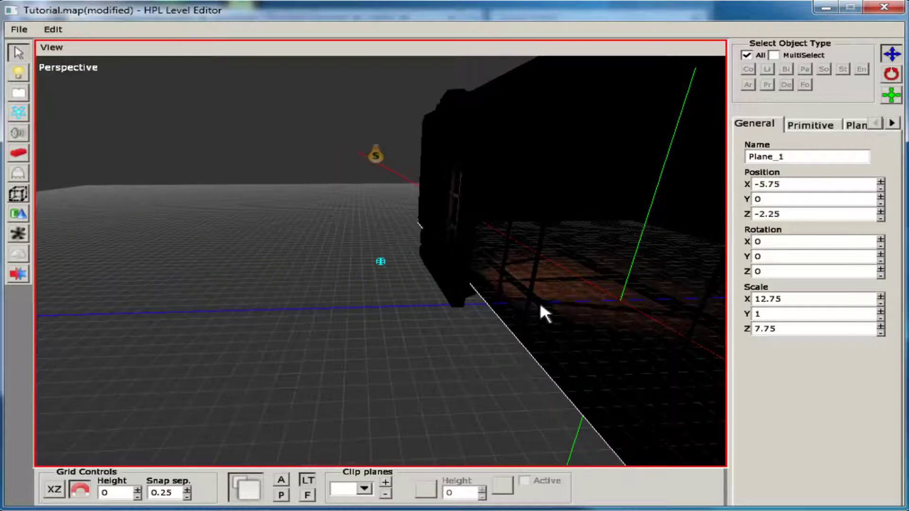
click(826, 130)
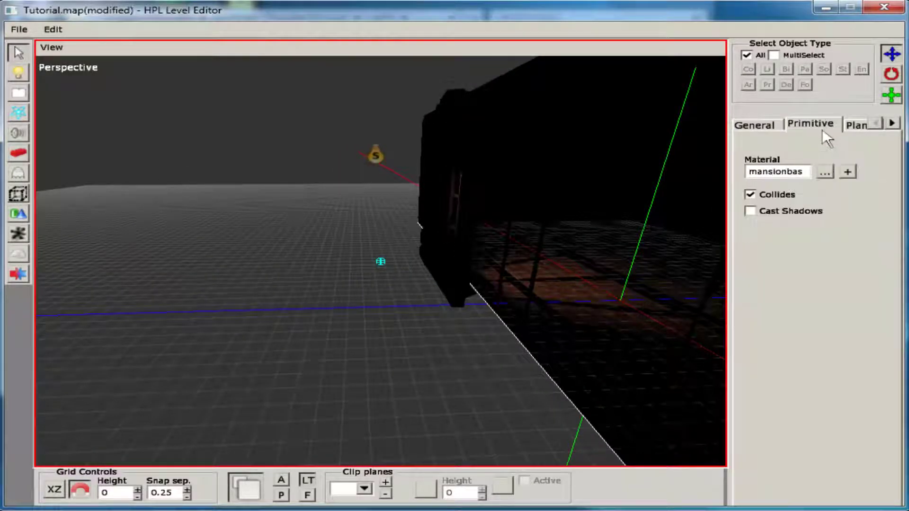
click(736, 128)
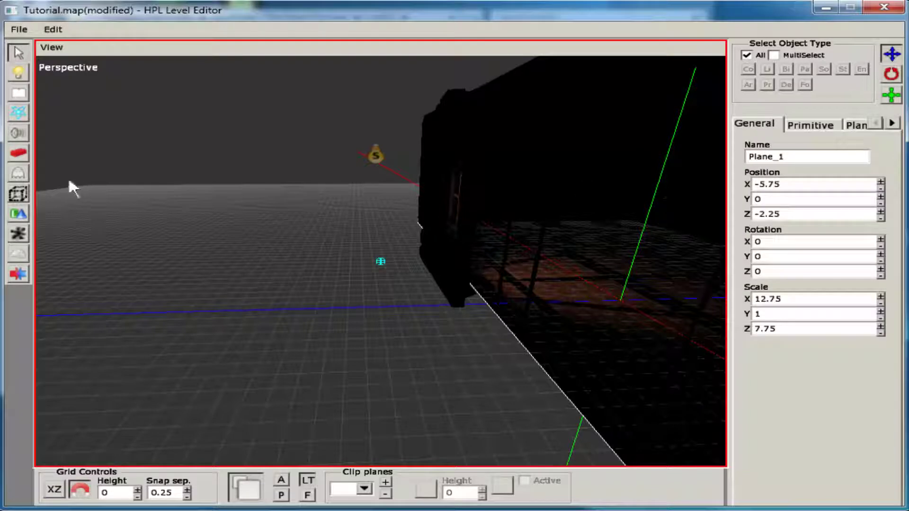
click(23, 74)
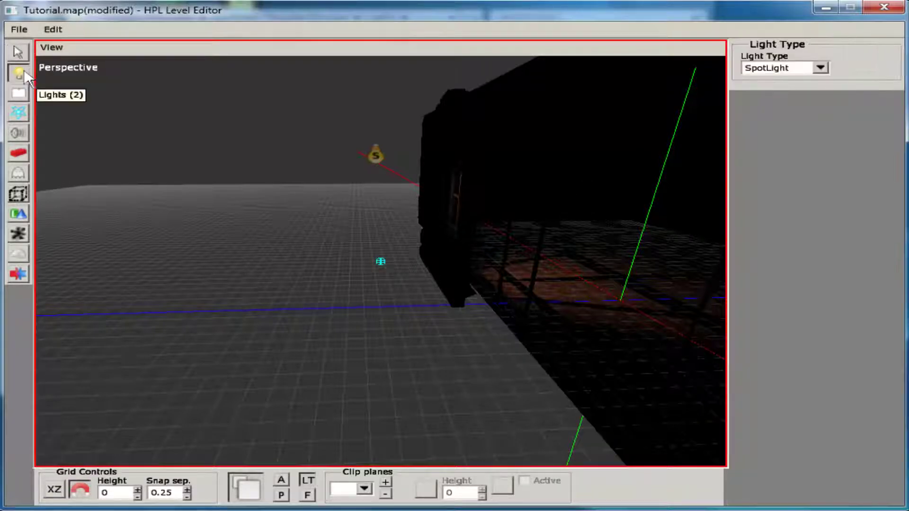
click(821, 69)
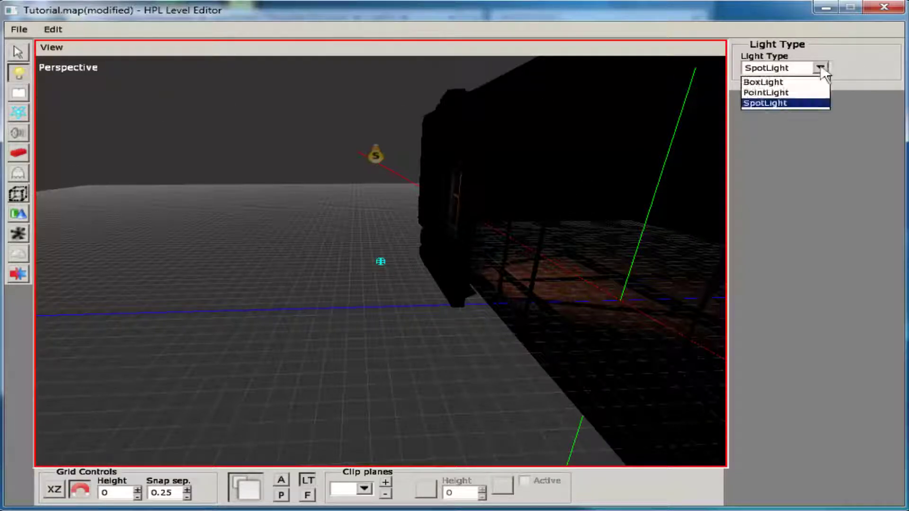
click(767, 92)
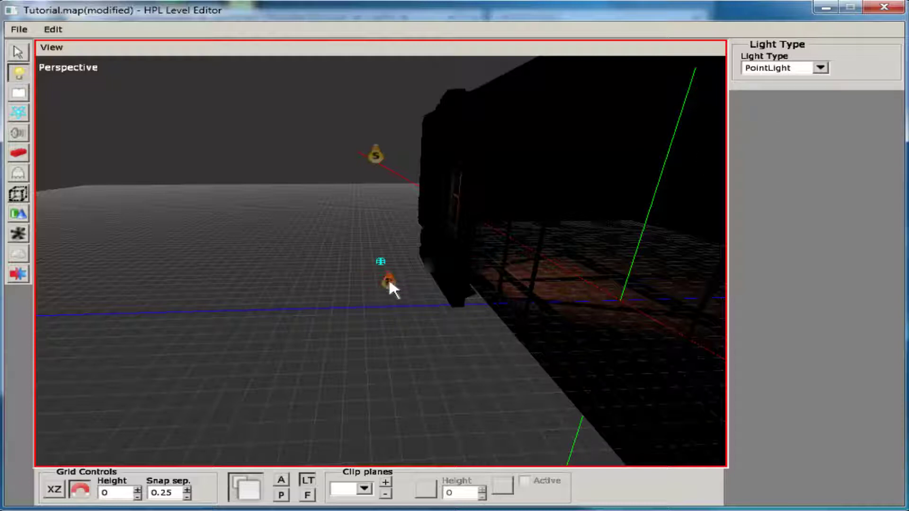
click(389, 278)
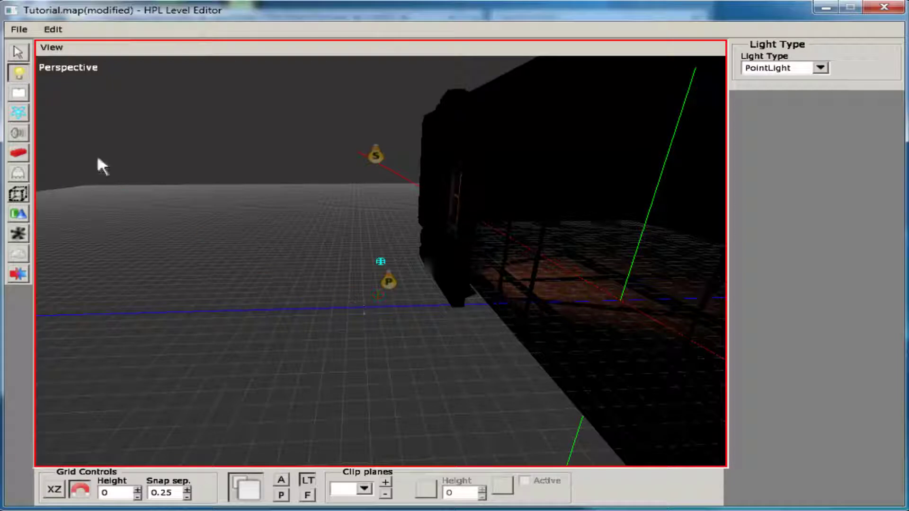
Select the point light outside the window and raise it to Y 1.25
click(18, 52)
click(385, 280)
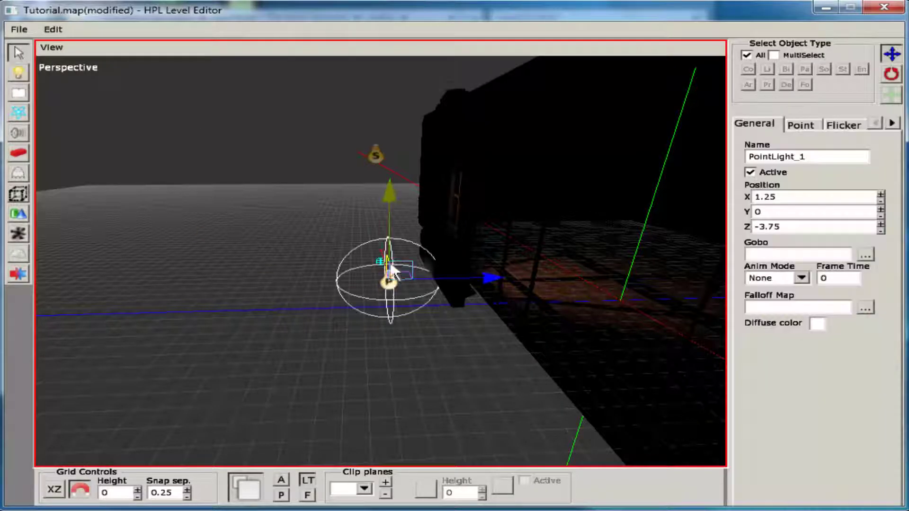
drag(393, 196, 385, 129)
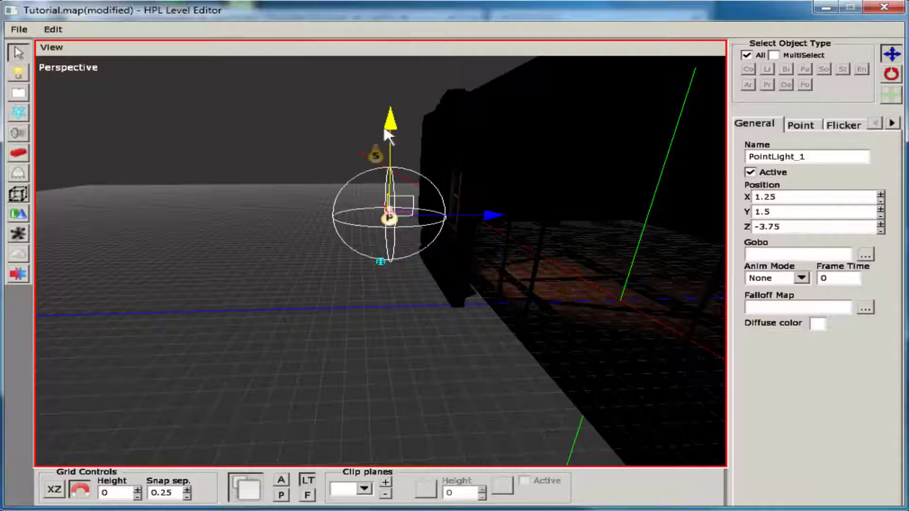
mouse_move(430, 365)
alt+mouse_down()
mouse_move(402, 381)
mouse_move(313, 397)
mouse_move(502, 407)
mouse_move(462, 402)
mouse_move(428, 370)
alt+mouse_up()
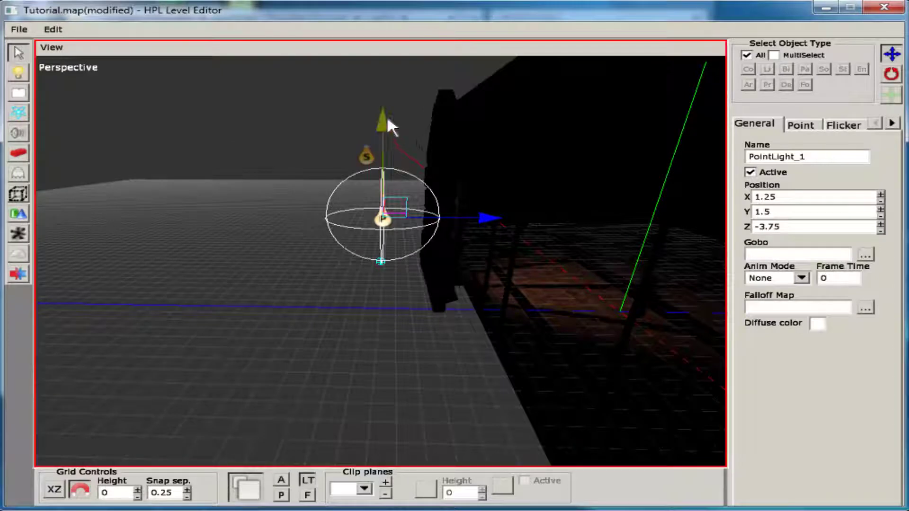
drag(387, 122, 383, 135)
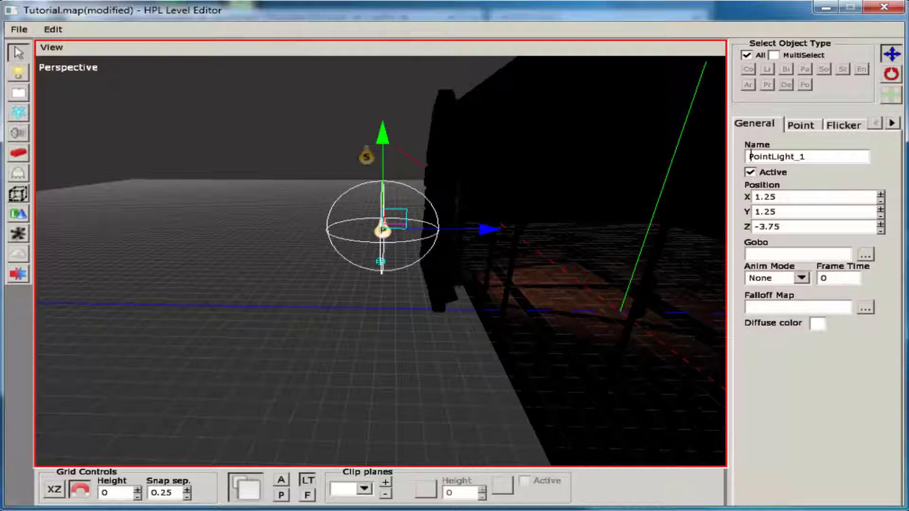
Set the point light's radius to 3.5
click(795, 128)
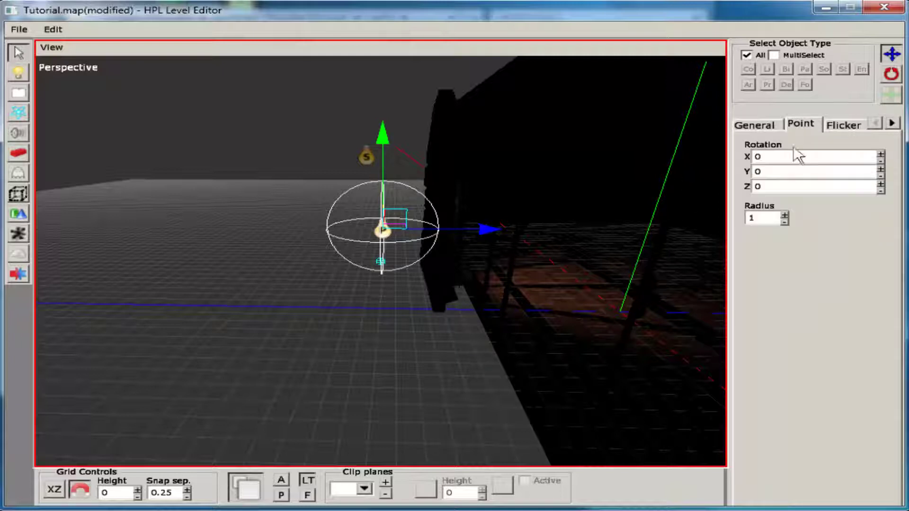
click(784, 214)
click(784, 215)
click(785, 215)
click(784, 214)
click(784, 214)
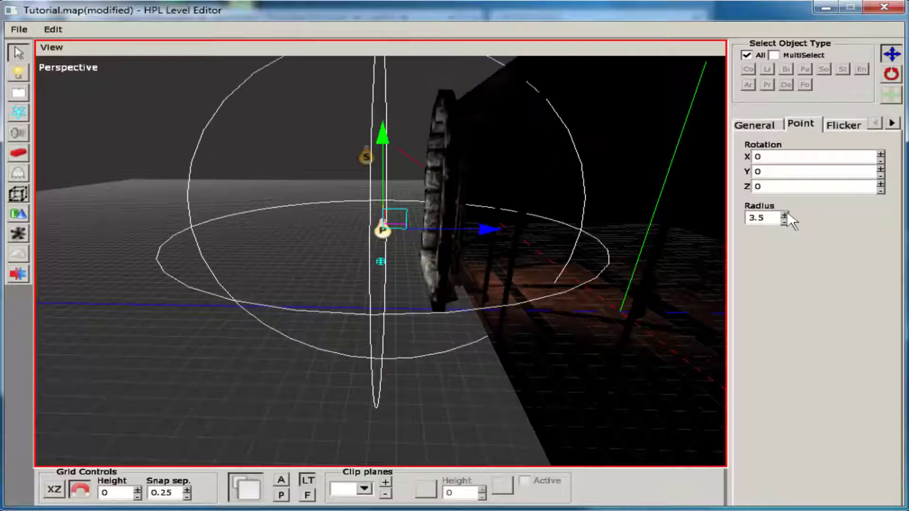
Duplicate the point light and move the copy through the window into the room, toward the corner on the window wall's positive X side
middle_drag(623, 314, 488, 319)
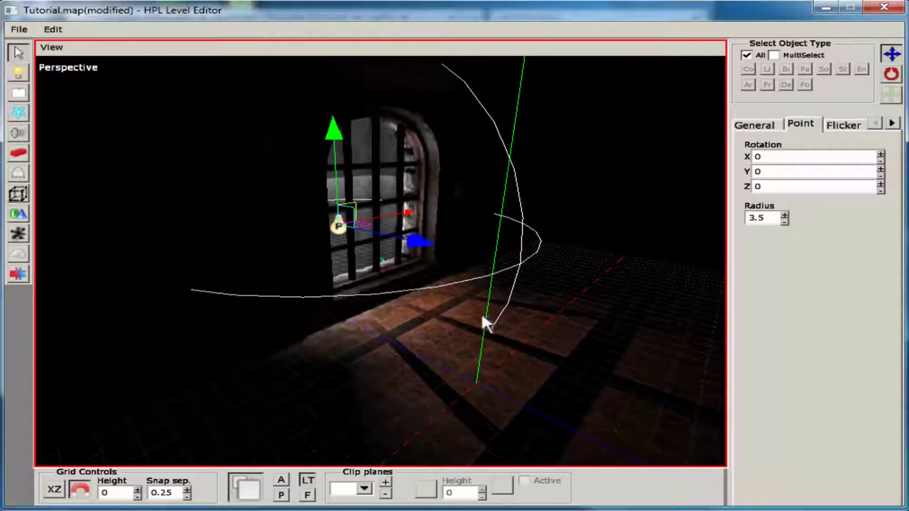
drag(419, 246, 592, 259)
middle_drag(633, 325, 391, 312)
drag(384, 306, 678, 304)
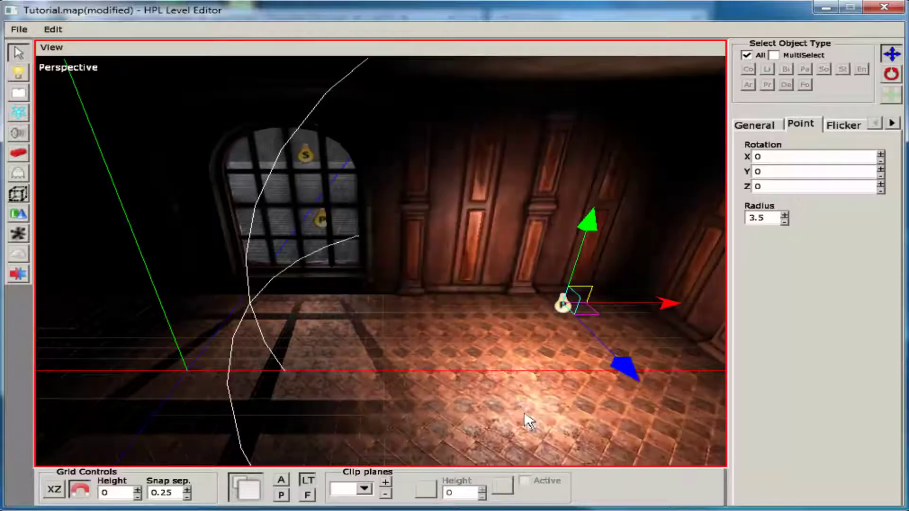
Duplicate the corner point light and move the copy along the side wall, away from the window wall
middle_drag(436, 422, 388, 416)
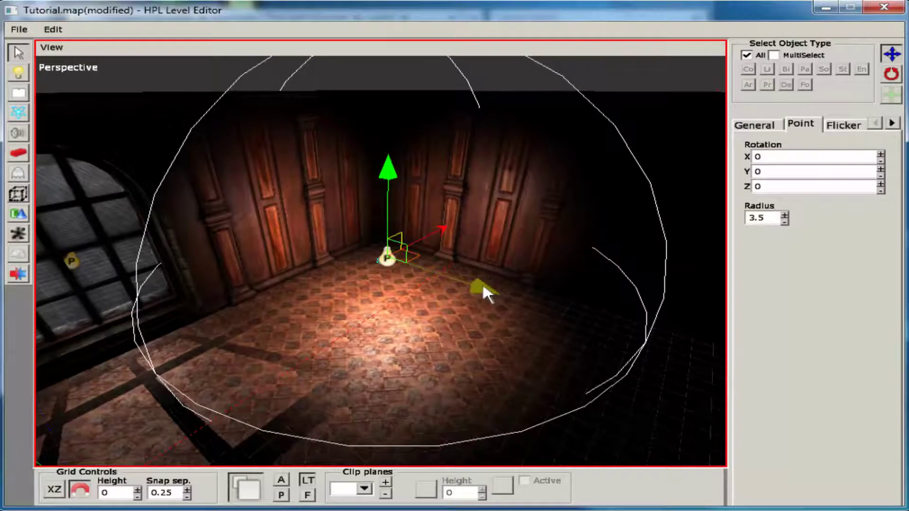
middle_drag(482, 286, 653, 393)
middle_drag(597, 397, 569, 283)
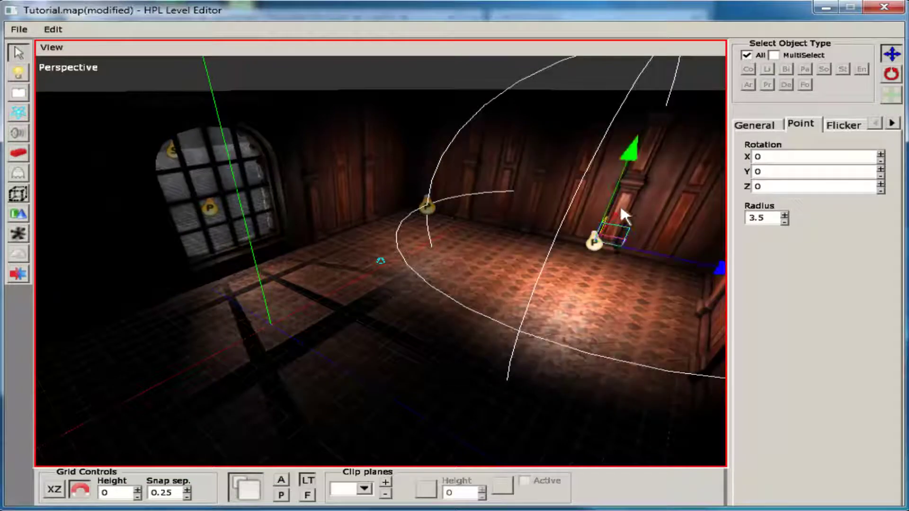
Duplicate the point light twice more, spacing the copies along the X axis on the side opposite the window, up to the far corner
drag(619, 208, 485, 407)
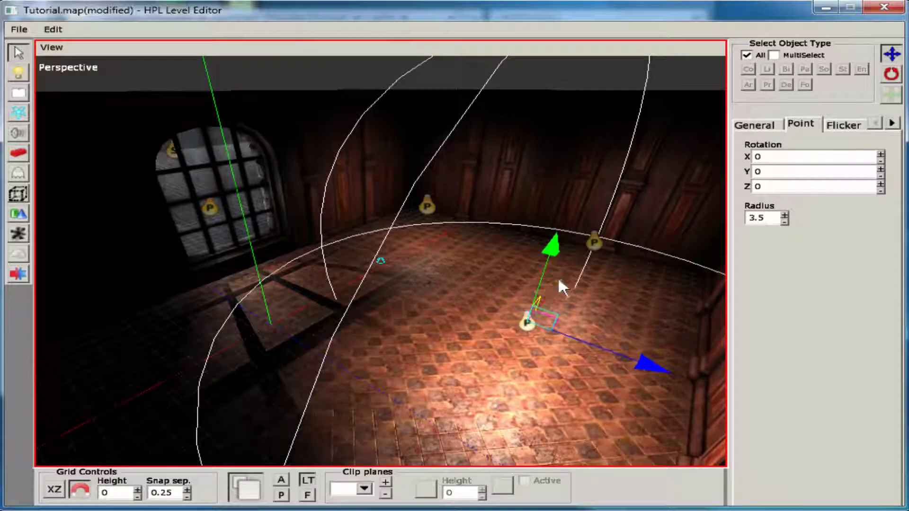
drag(540, 310, 407, 466)
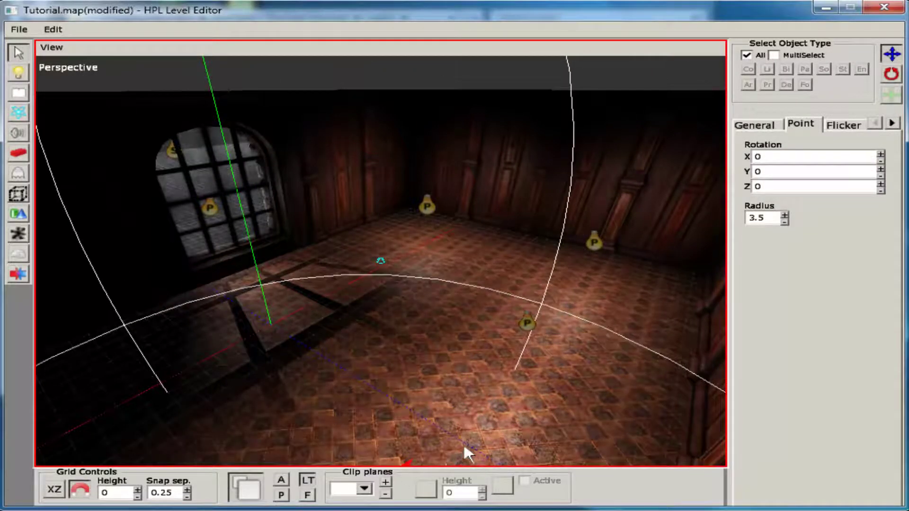
middle_drag(464, 442, 770, 401)
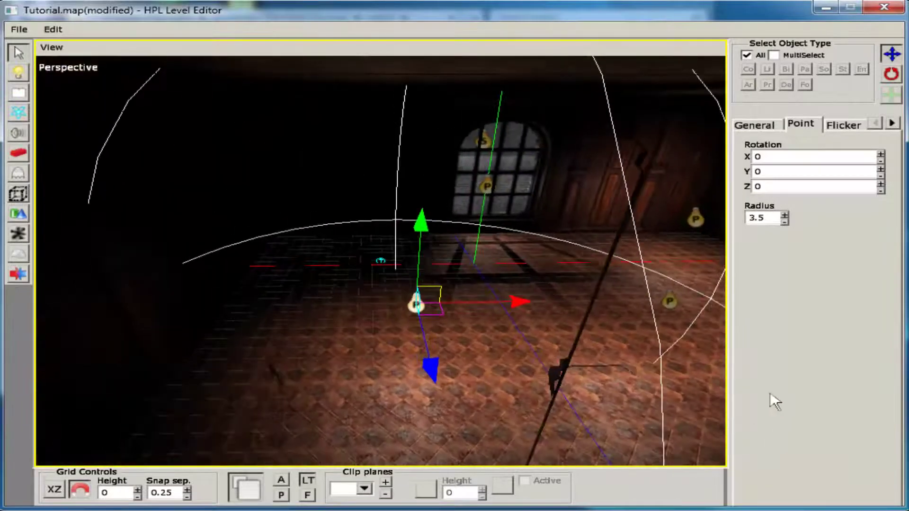
drag(534, 306, 482, 314)
Duplicate the far-corner point light and move the copy along the Z axis toward the window wall, then deselect it
middle_drag(481, 314, 315, 355)
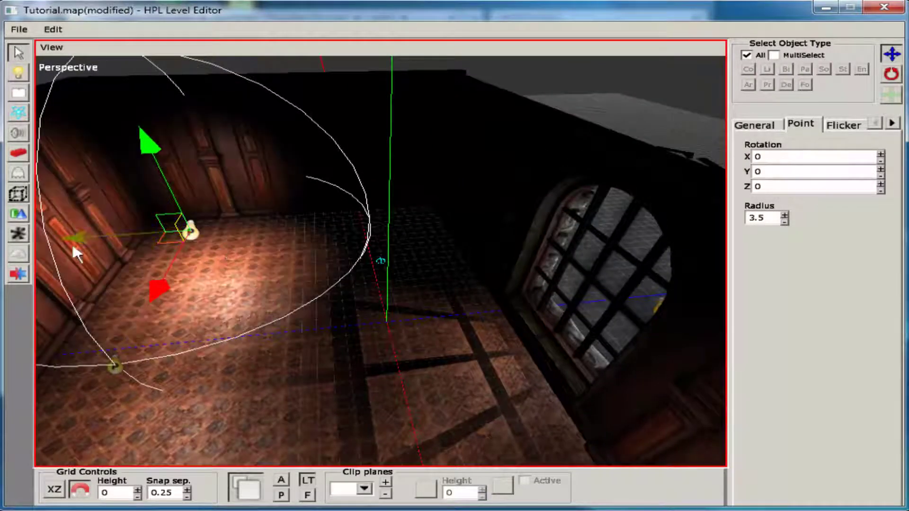
drag(71, 238, 265, 237)
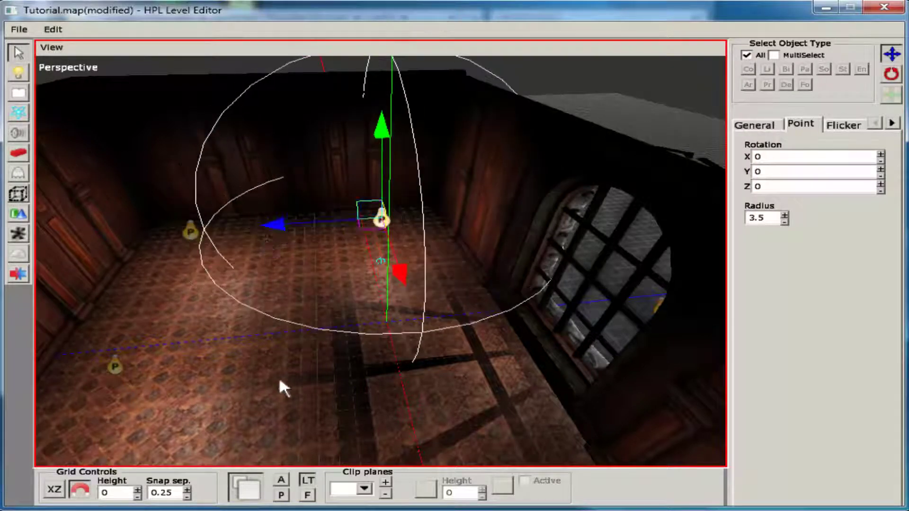
click(245, 385)
alt+drag(245, 416, 297, 388)
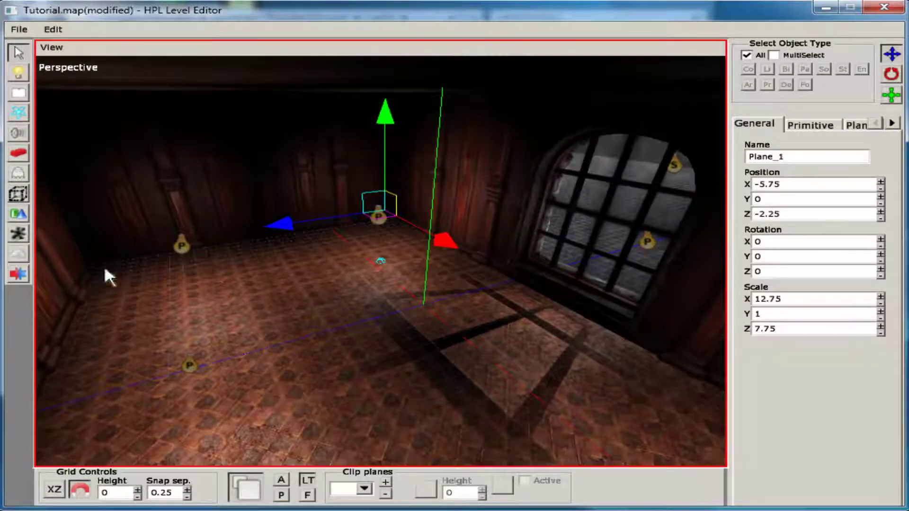
Switch to placing entities and list the lamp category
click(20, 173)
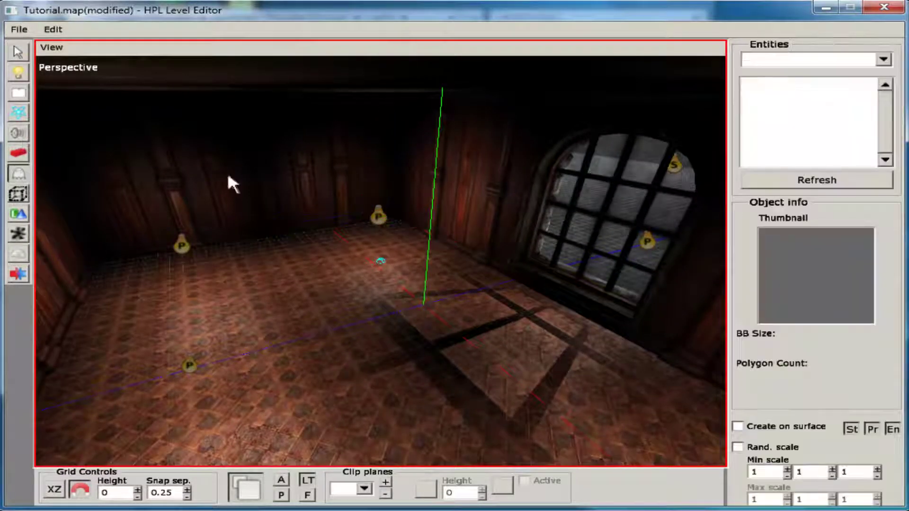
click(883, 61)
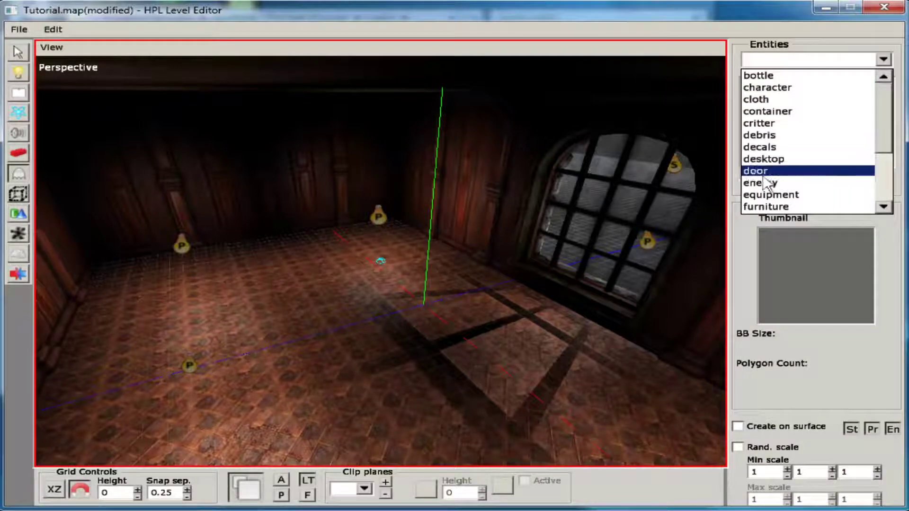
scroll(781, 198, down, 3)
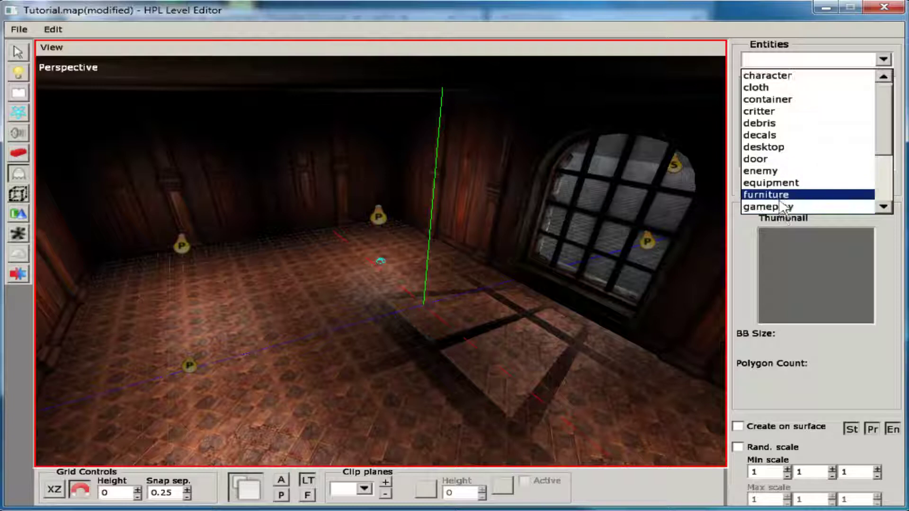
scroll(786, 198, down, 4)
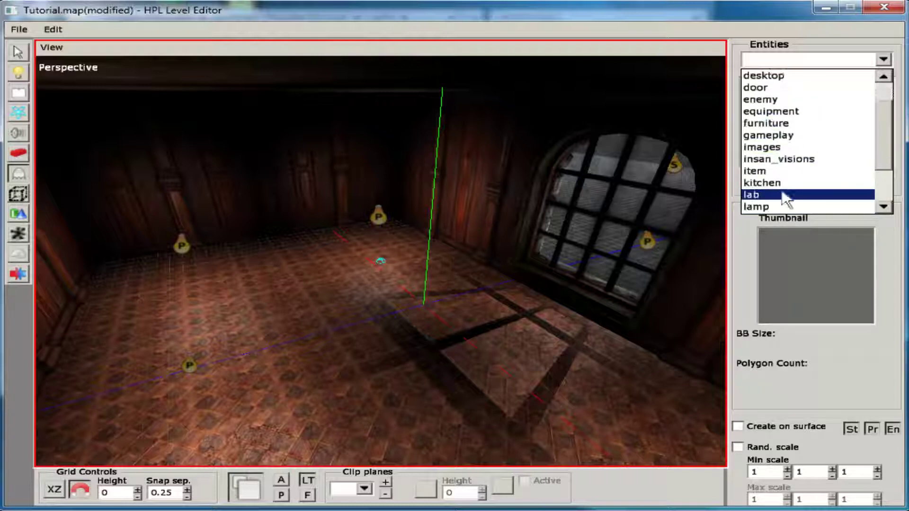
click(770, 195)
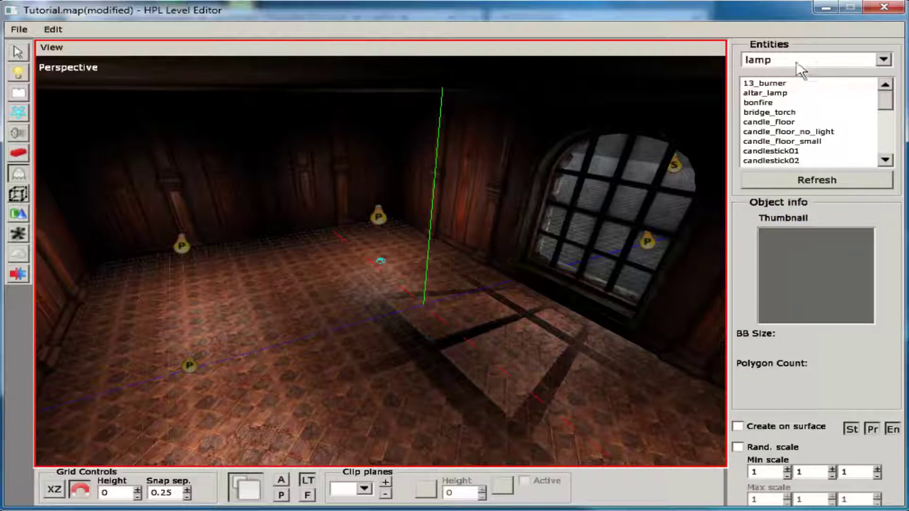
Go through the lamp entity previews and choose candlestick_floor
click(776, 85)
key(Down)
key(Down)
key(Down)
key(Down)
key(Down)
key(Down)
key(Down)
key(Down)
key(Down)
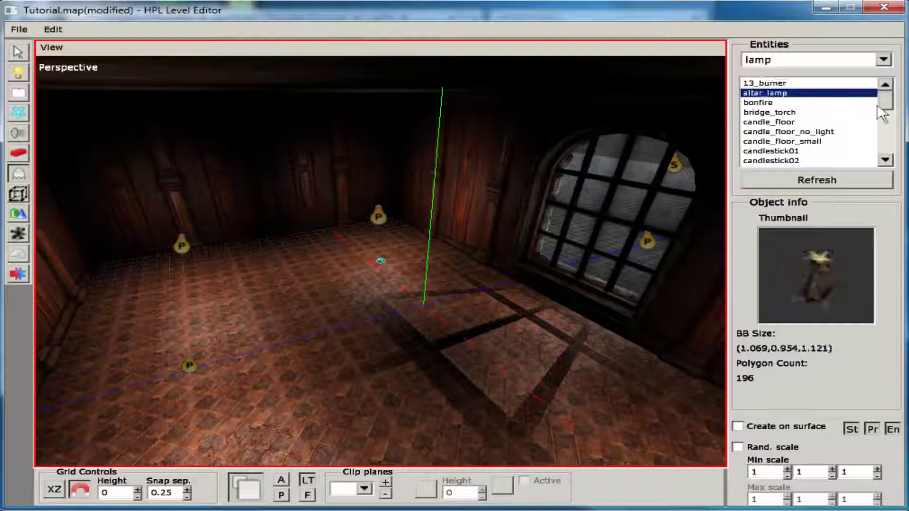
key(Down)
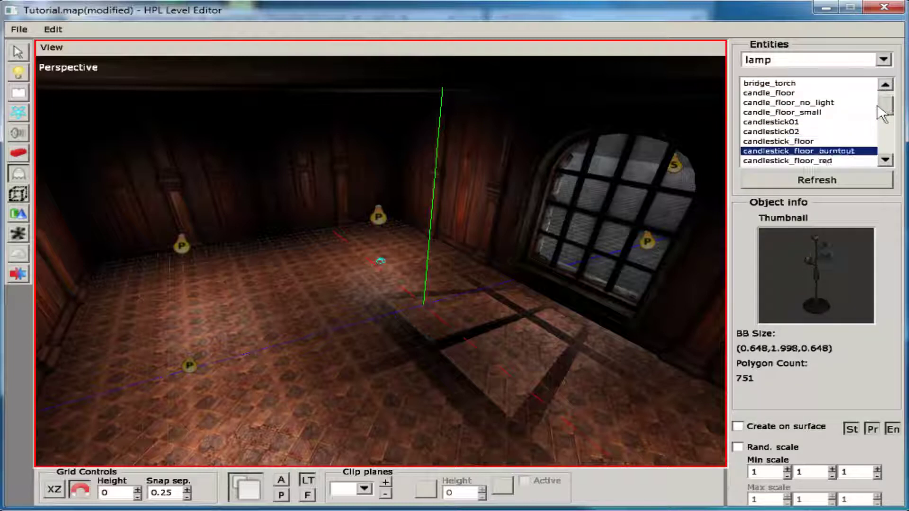
key(Up)
key(Down)
key(Down)
key(Down)
key(Up)
key(Up)
key(Up)
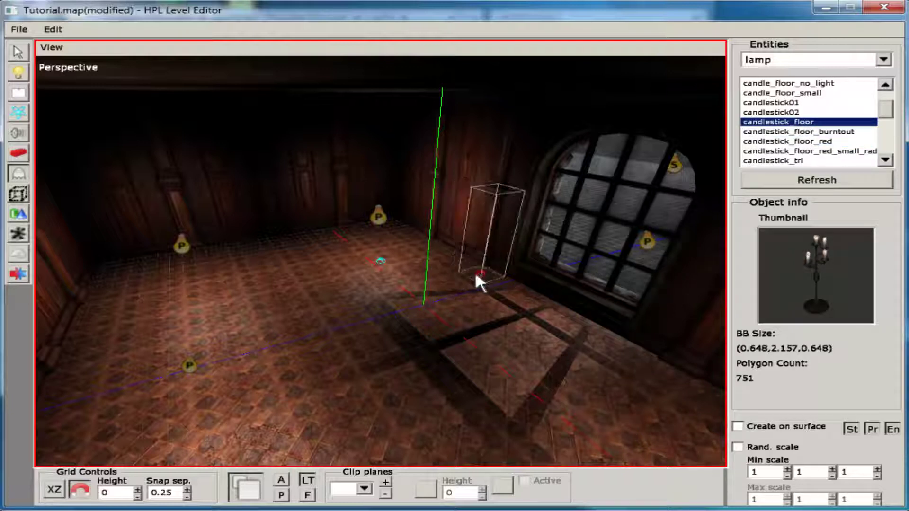
Place one candlestick_floor on the floor at each side of the arched window
click(476, 275)
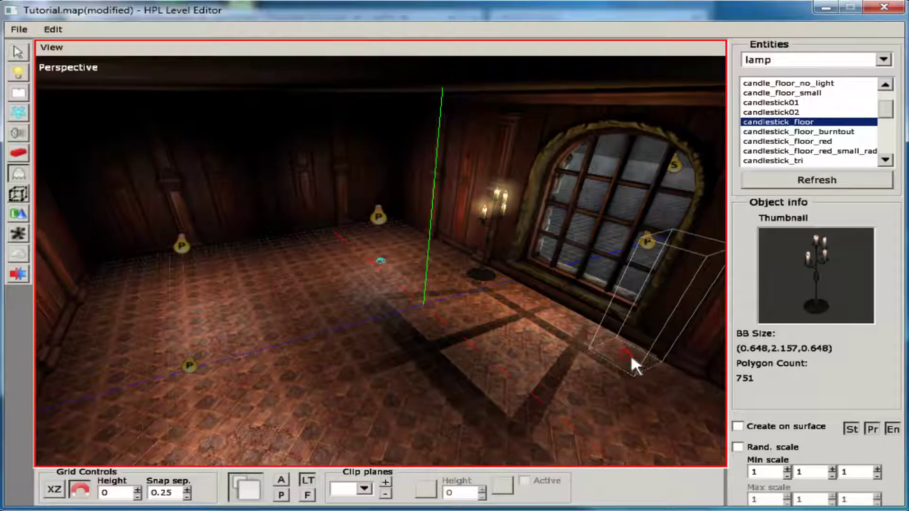
click(630, 354)
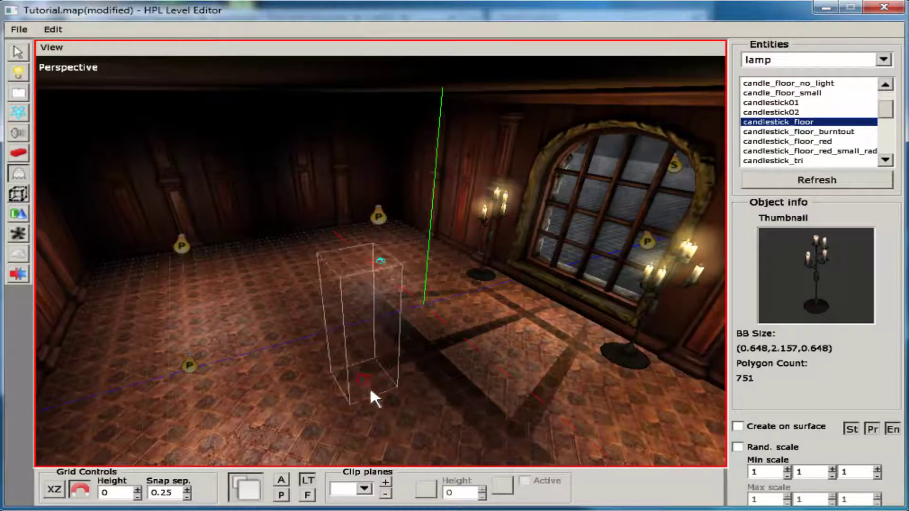
alt+drag(333, 406, 330, 374)
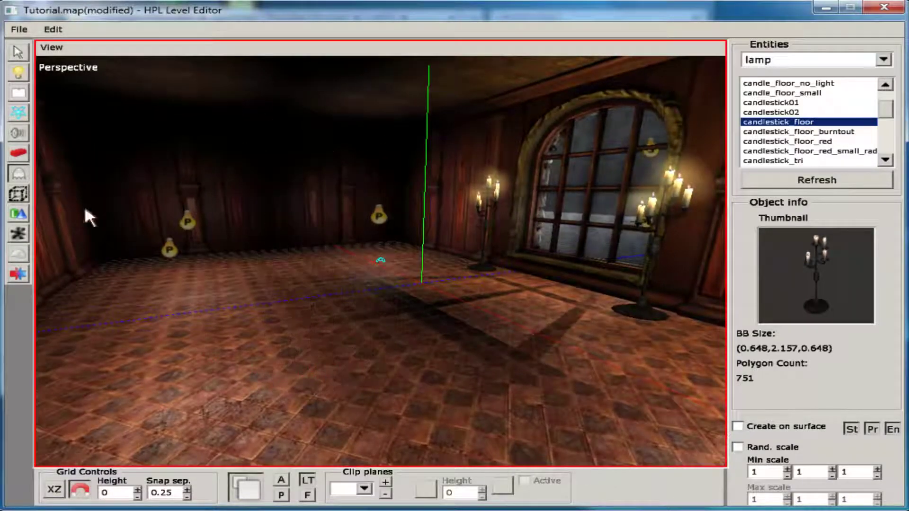
Select the spotlight outside the window and set its shadow resolution to High
click(18, 53)
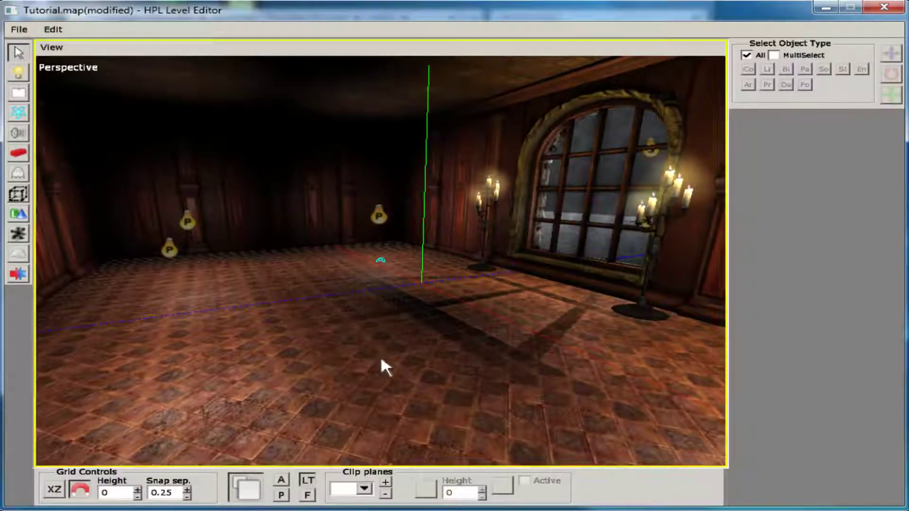
alt+drag(381, 356, 336, 390)
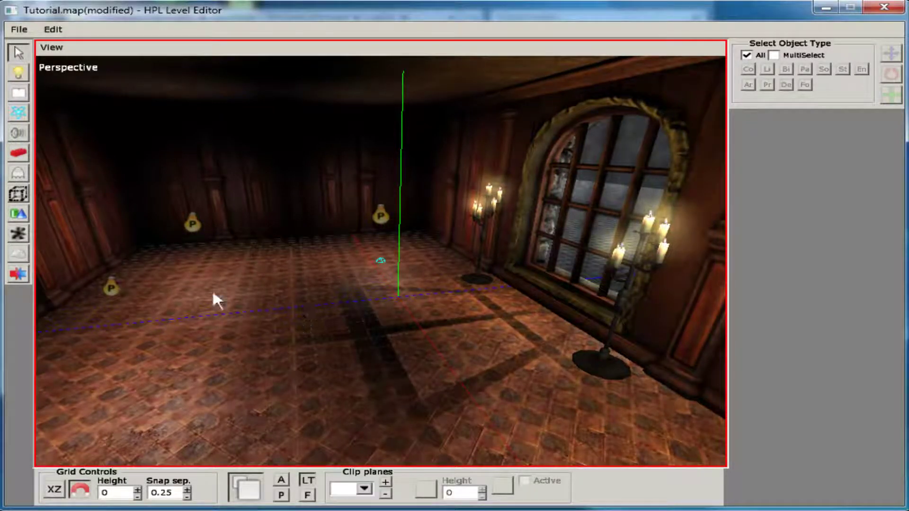
click(192, 223)
click(325, 331)
alt+drag(324, 342, 143, 352)
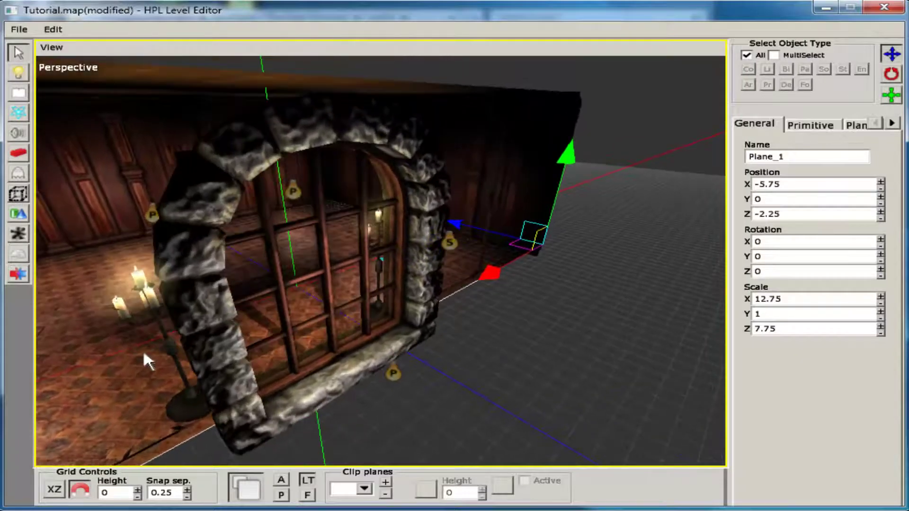
click(449, 242)
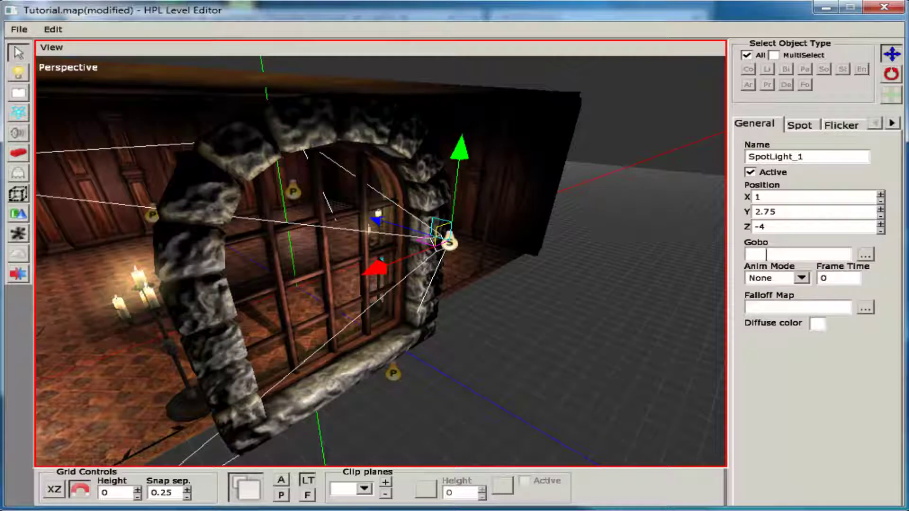
click(808, 127)
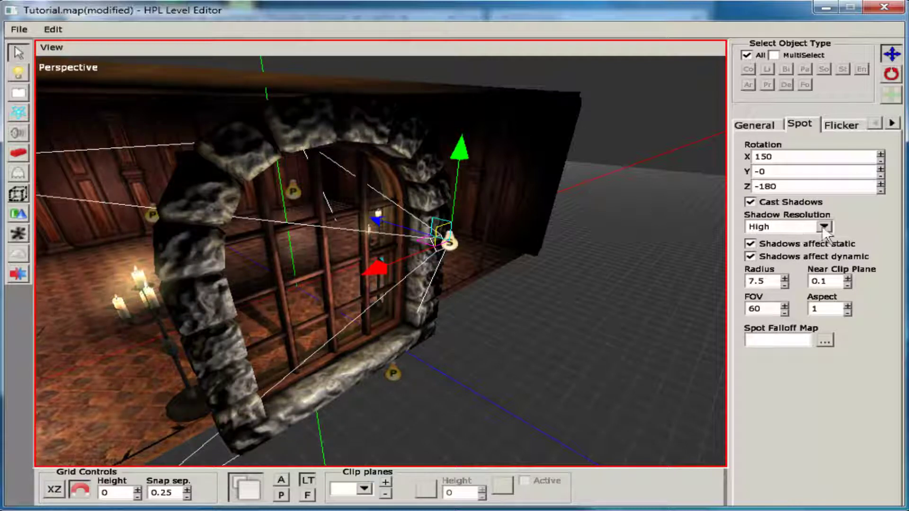
click(796, 231)
click(798, 241)
click(824, 226)
click(822, 261)
Increase the outside spotlight's radius to 12.5
click(786, 278)
click(785, 278)
click(786, 279)
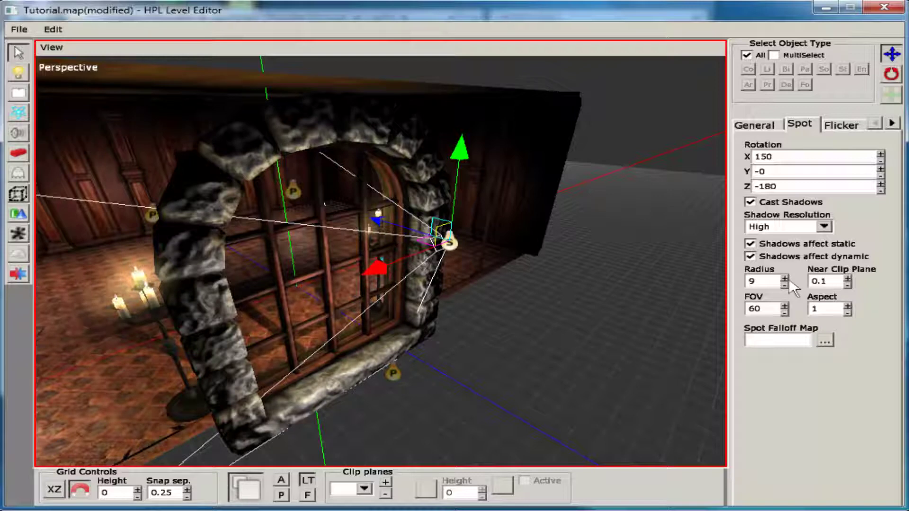
click(786, 279)
click(786, 278)
click(786, 278)
click(786, 278)
click(785, 278)
click(786, 279)
click(785, 278)
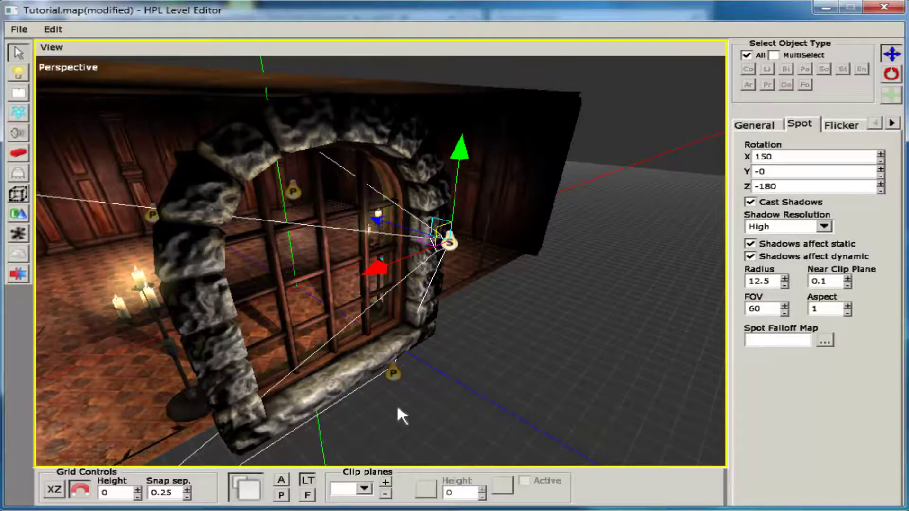
alt+drag(396, 405, 594, 415)
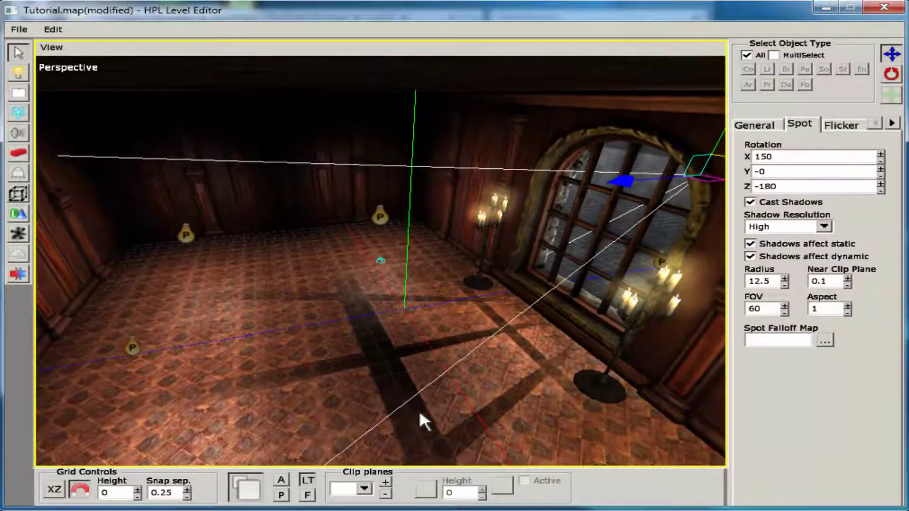
Move the spotlight farther out from the window along the Z axis and slightly up, and deselect it
alt+drag(419, 410, 40, 461)
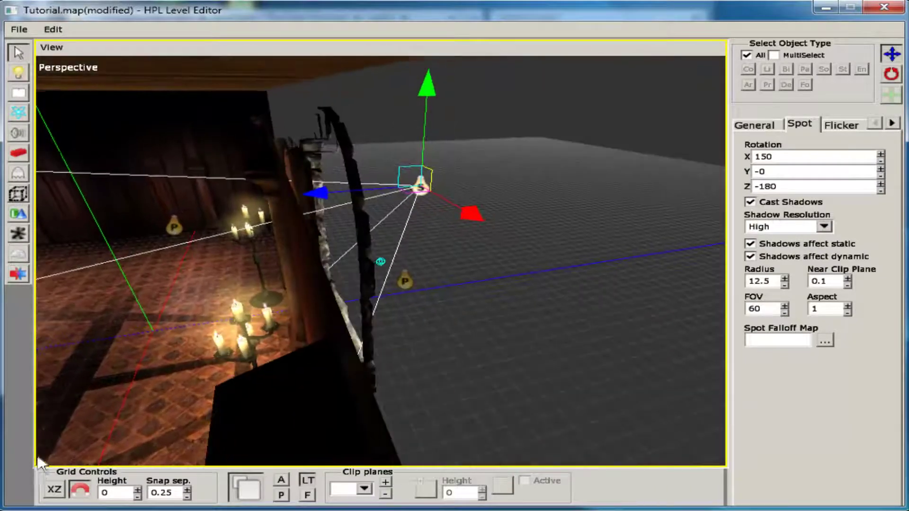
drag(330, 190, 482, 156)
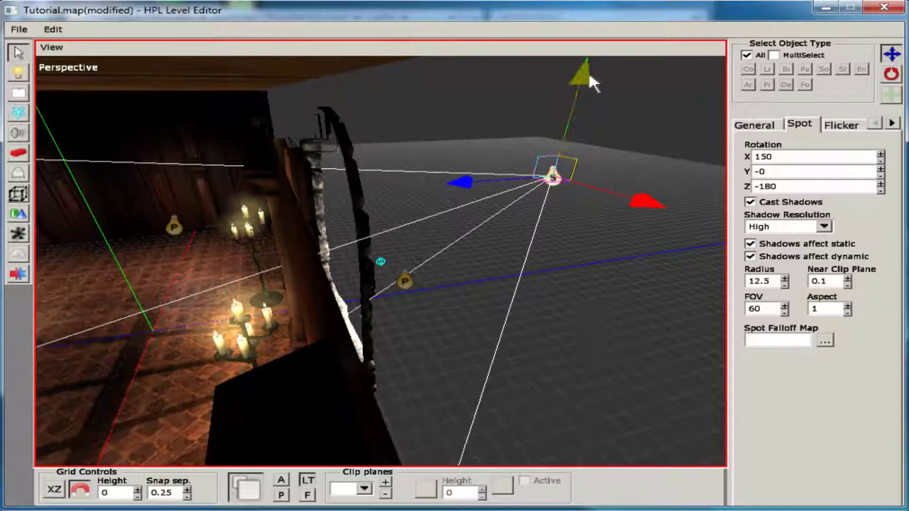
drag(589, 72, 588, 55)
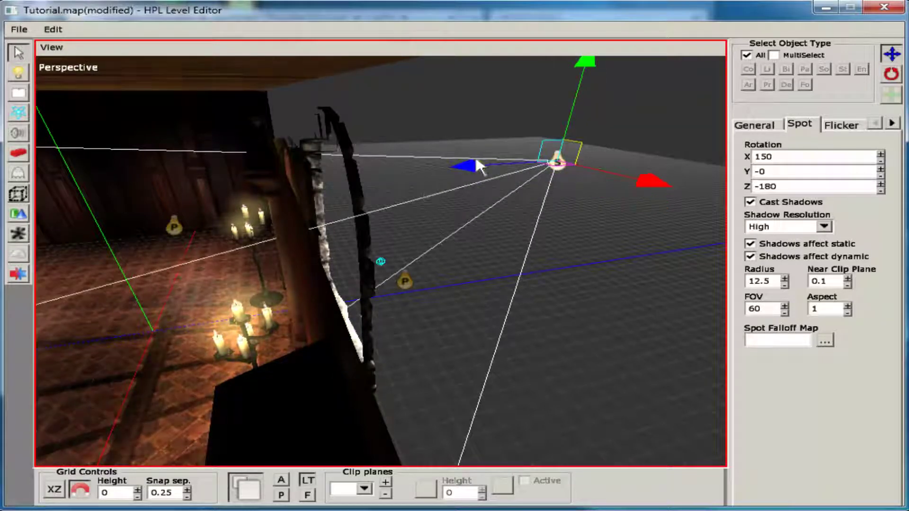
drag(476, 160, 516, 162)
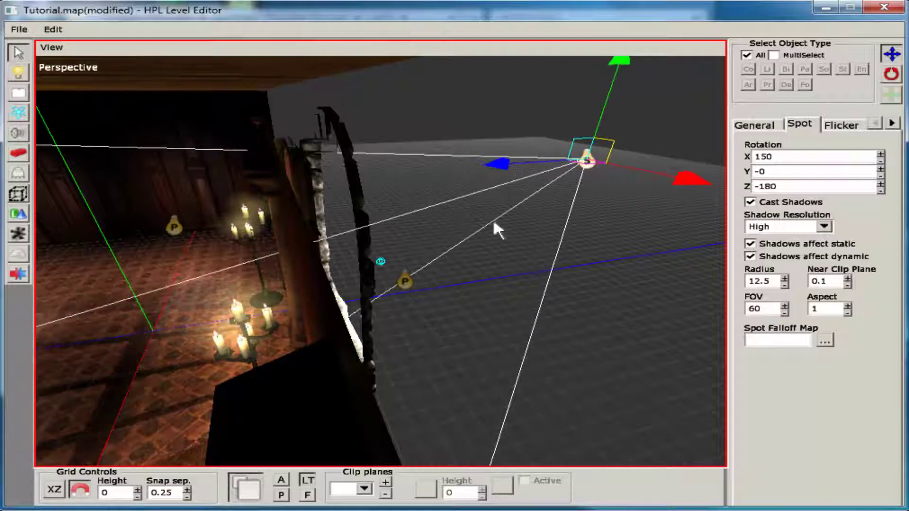
click(589, 368)
Place candlestick_floor entities on the floor in the four corners of the room
alt+drag(419, 394, 470, 386)
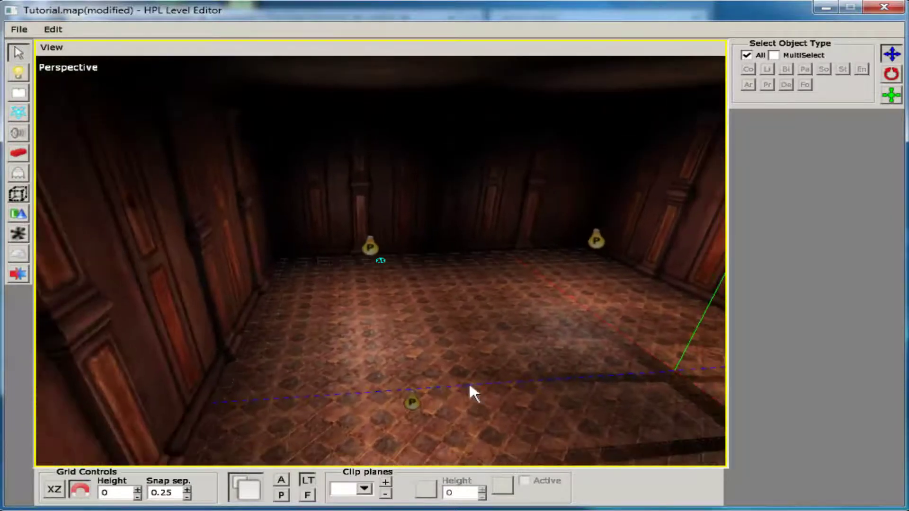
click(19, 174)
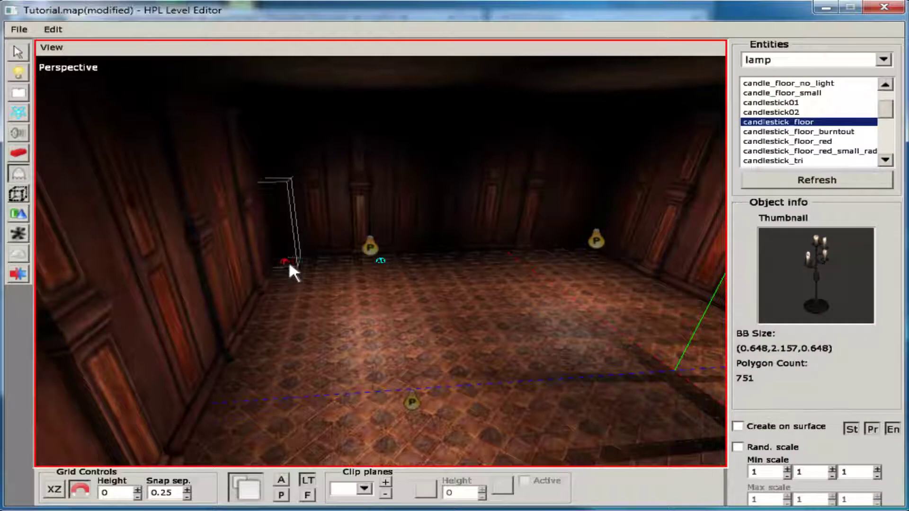
click(294, 263)
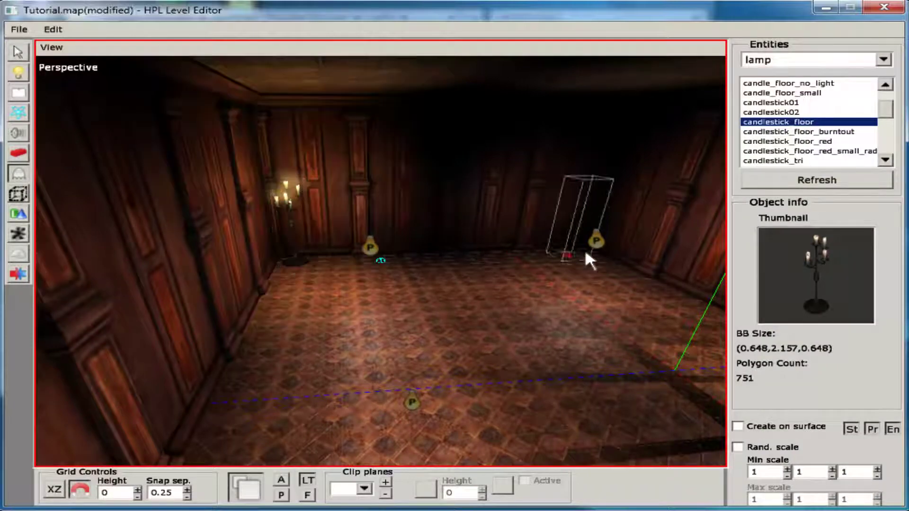
click(581, 249)
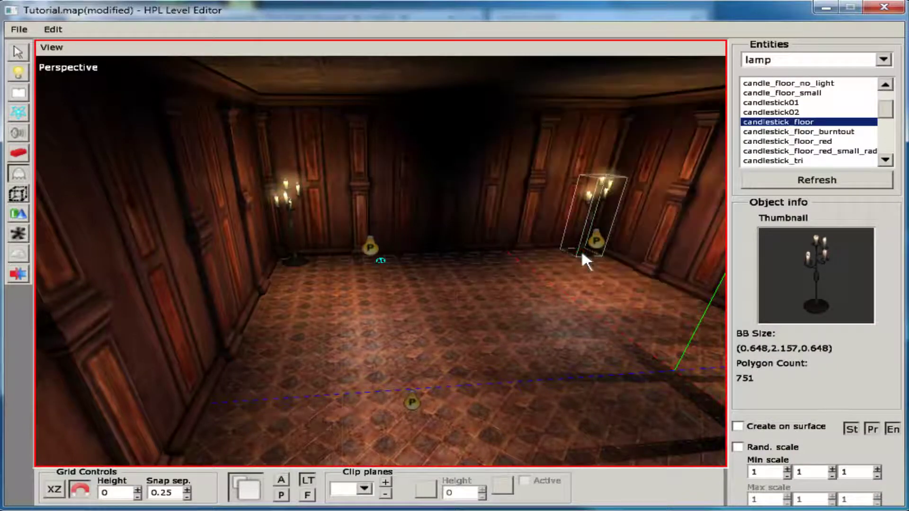
alt+drag(518, 349, 618, 310)
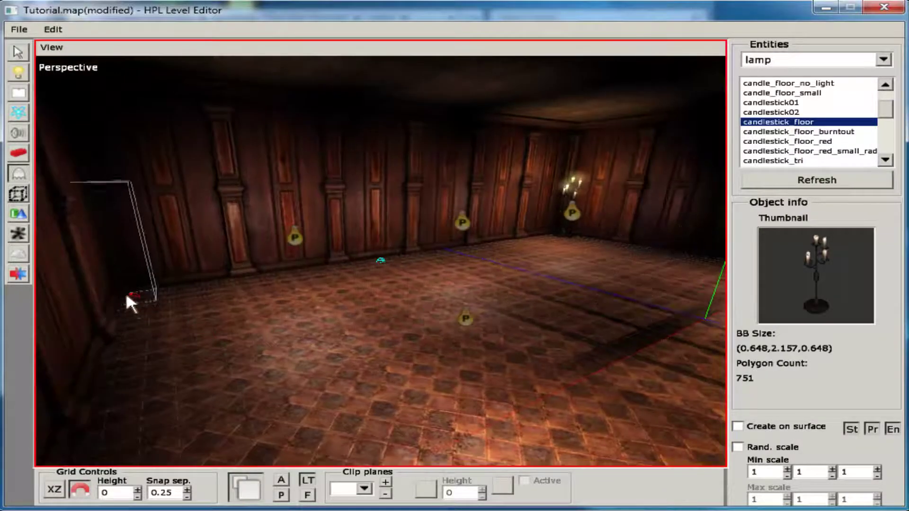
click(149, 293)
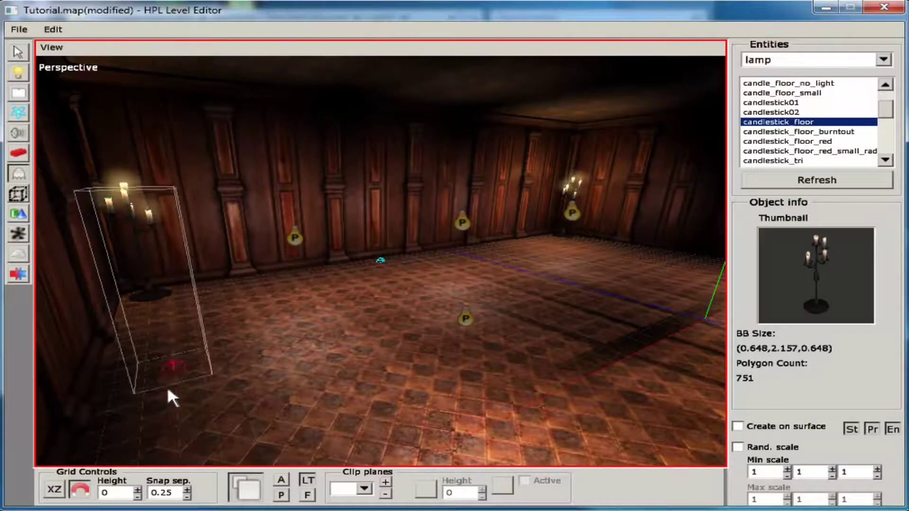
alt+drag(167, 389, 397, 422)
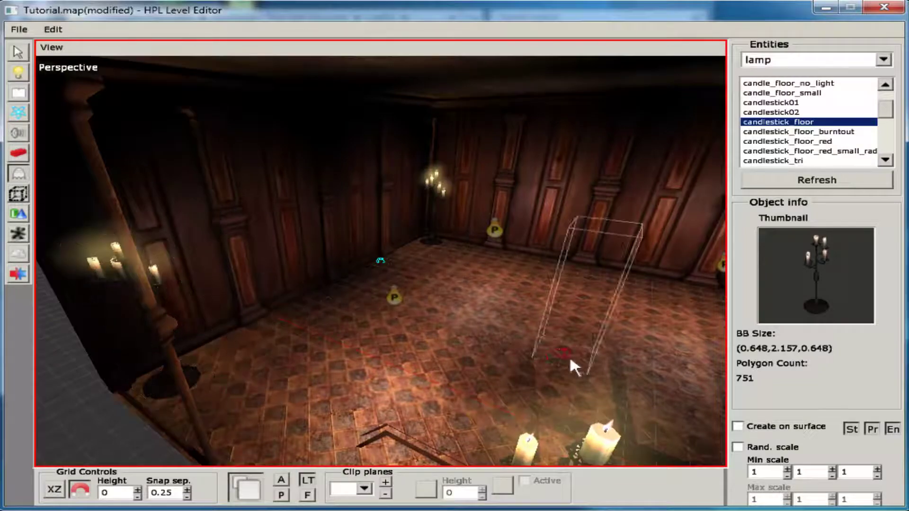
alt+drag(569, 356, 408, 272)
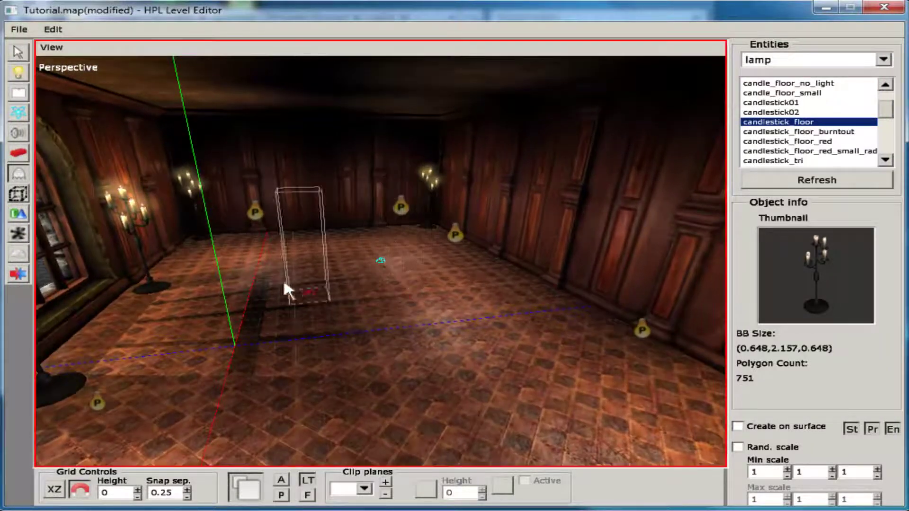
Choose the chandelier_nice entity from the lamp set and place it on the floor plane near the middle of the room
key(Down)
key(Down)
key(Down)
key(Down)
key(Down)
key(Down)
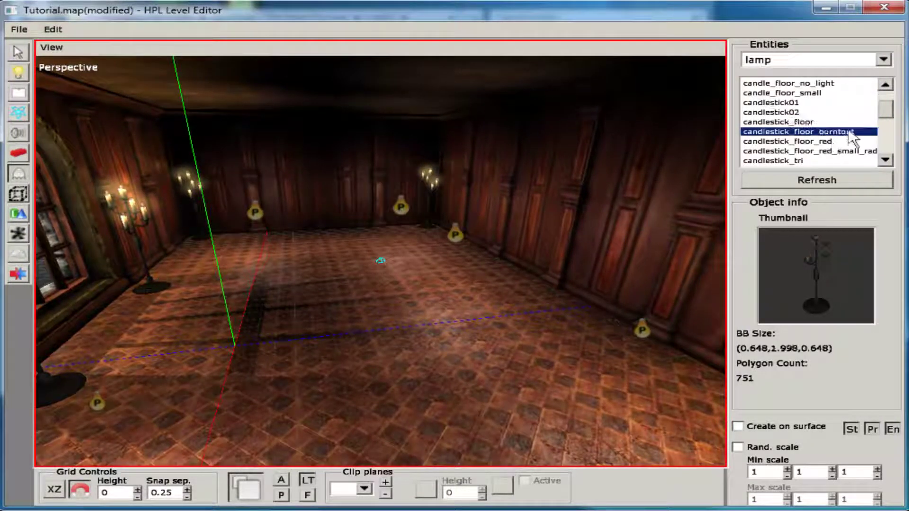
key(Down)
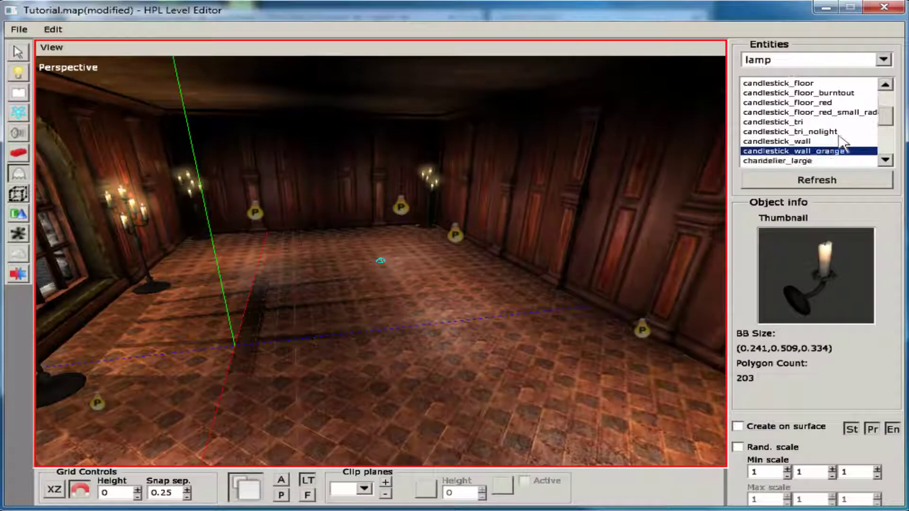
key(Up)
key(Down)
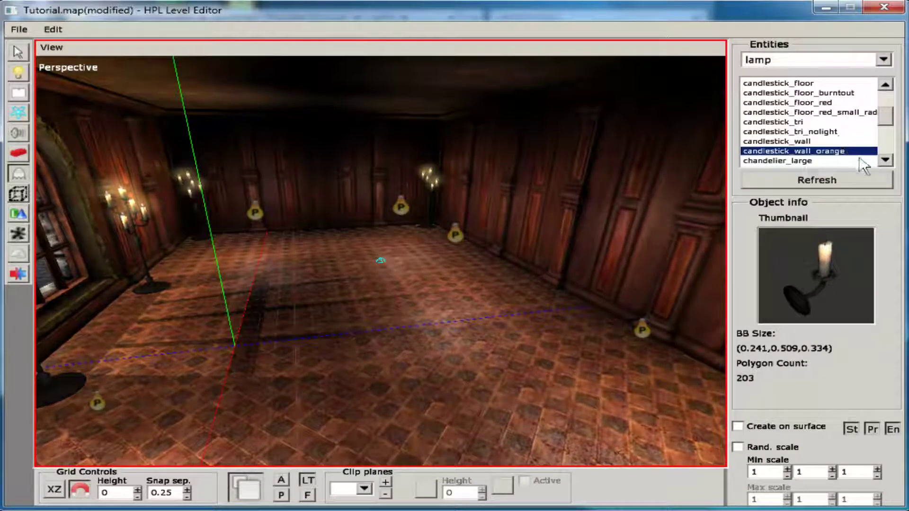
key(Down)
key(Down)
key(Down)
key(Down)
key(Down)
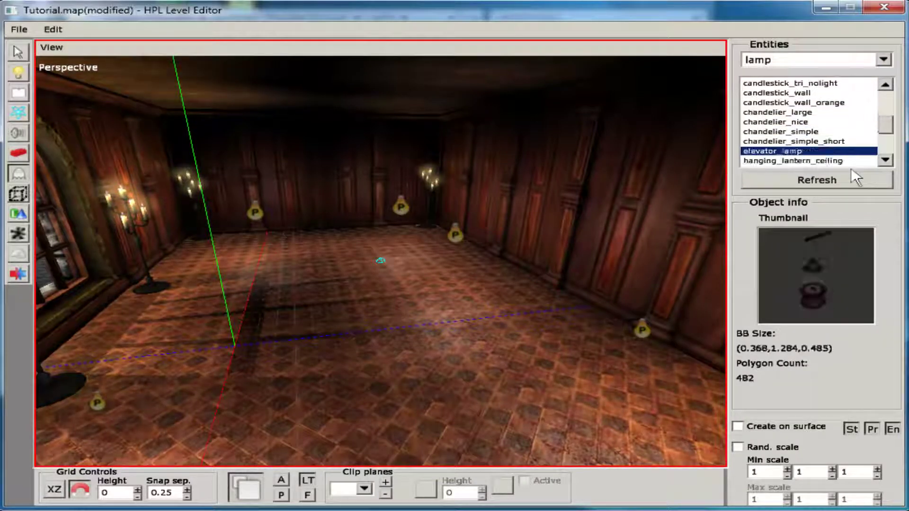
key(Up)
key(Up)
key(Up)
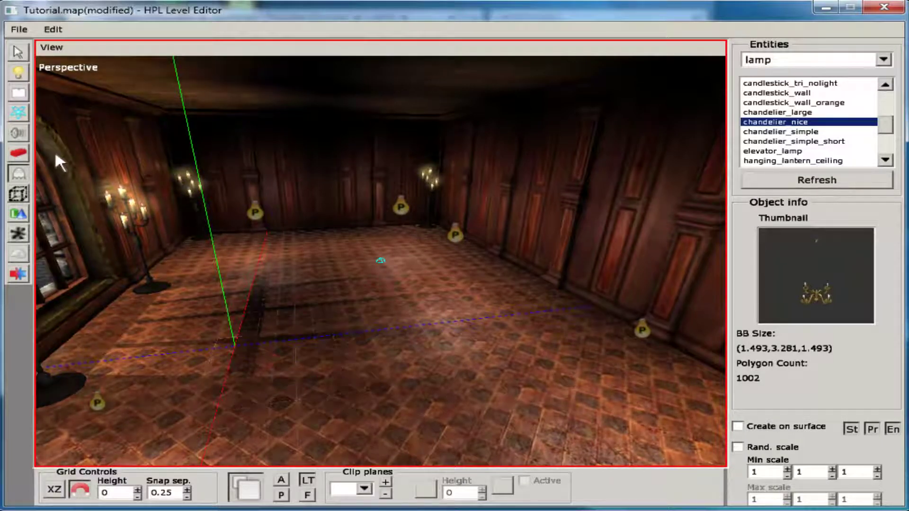
Select the chandelier hanging below the floor and raise it along the Y axis to 4.25, up to the ceiling
click(18, 55)
middle_drag(301, 377, 328, 370)
click(331, 384)
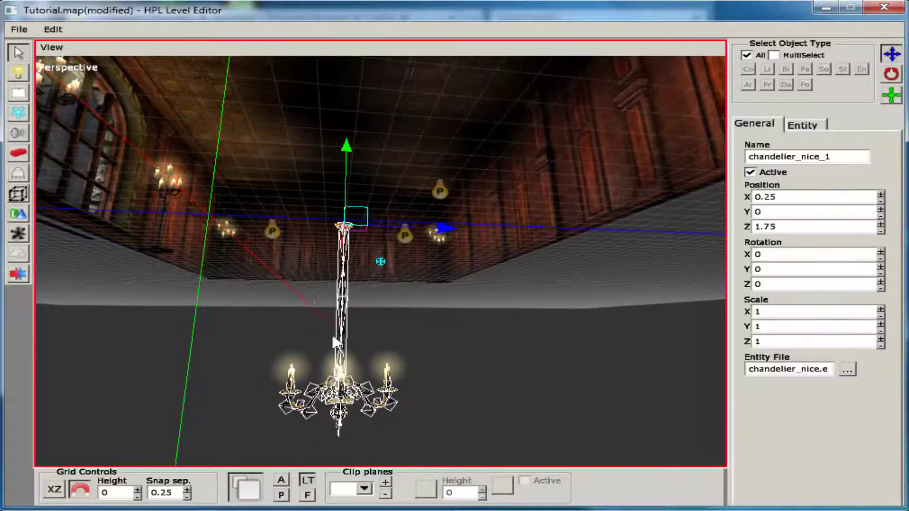
middle_drag(329, 177, 328, 318)
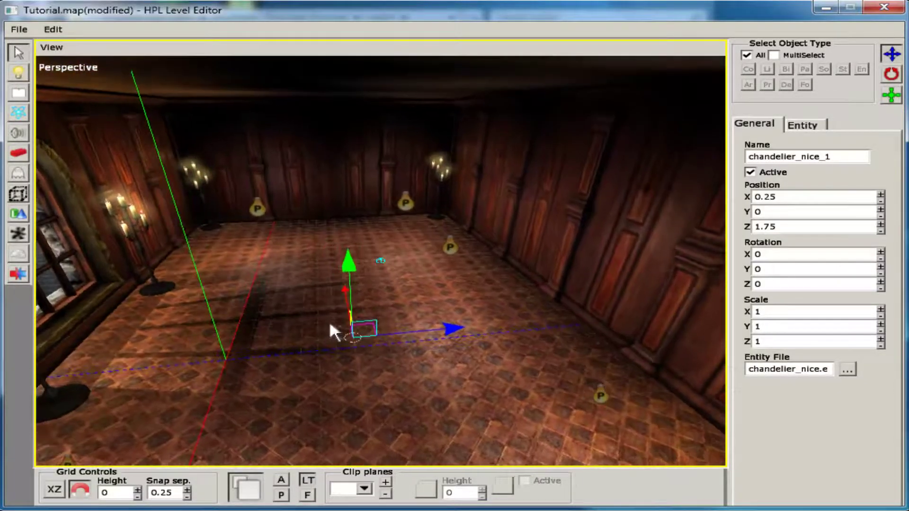
drag(350, 267, 348, 27)
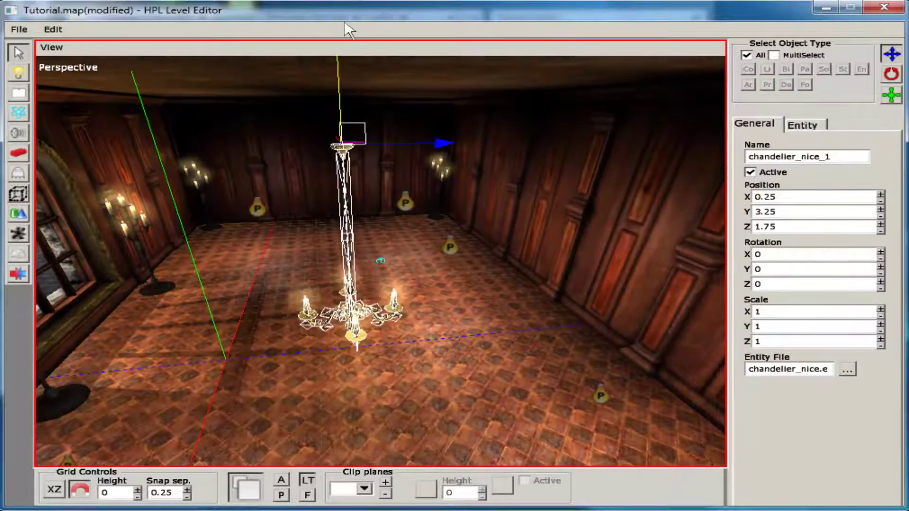
middle_drag(406, 305, 326, 220)
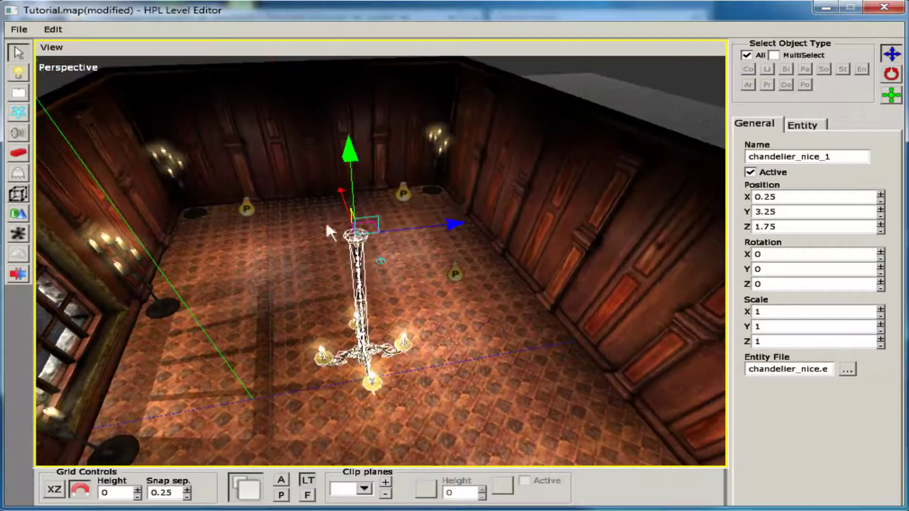
drag(357, 159, 354, 57)
middle_drag(354, 58, 400, 251)
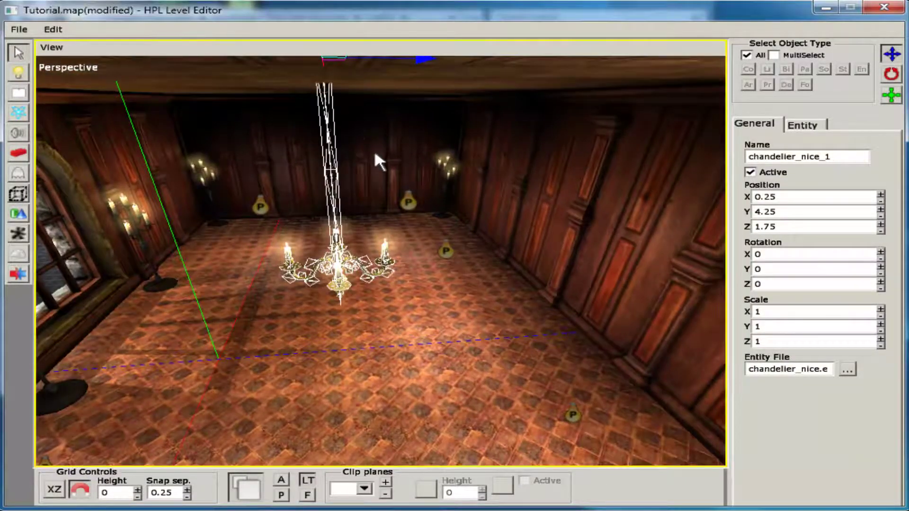
Shorten the chandelier by scaling it to 0.5 along the Y axis, and deselect it
scroll(374, 150, down, 3)
middle_drag(390, 178, 406, 214)
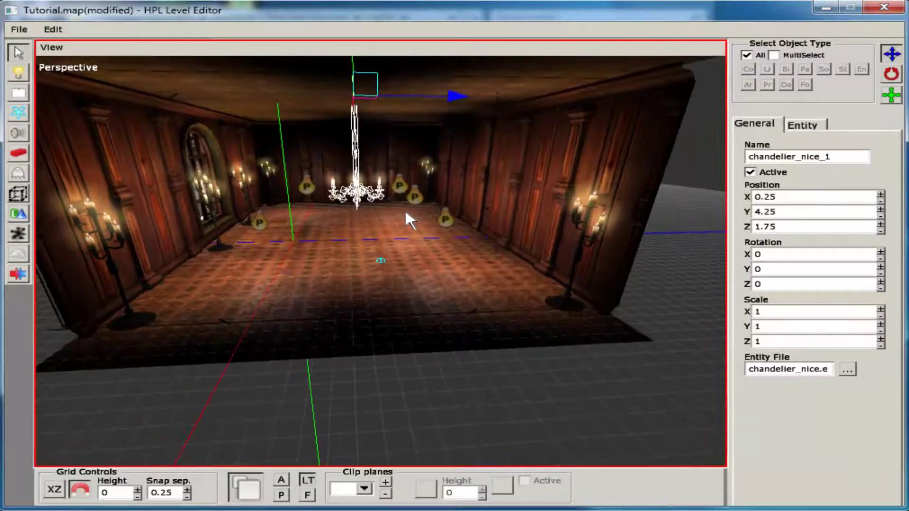
key(e)
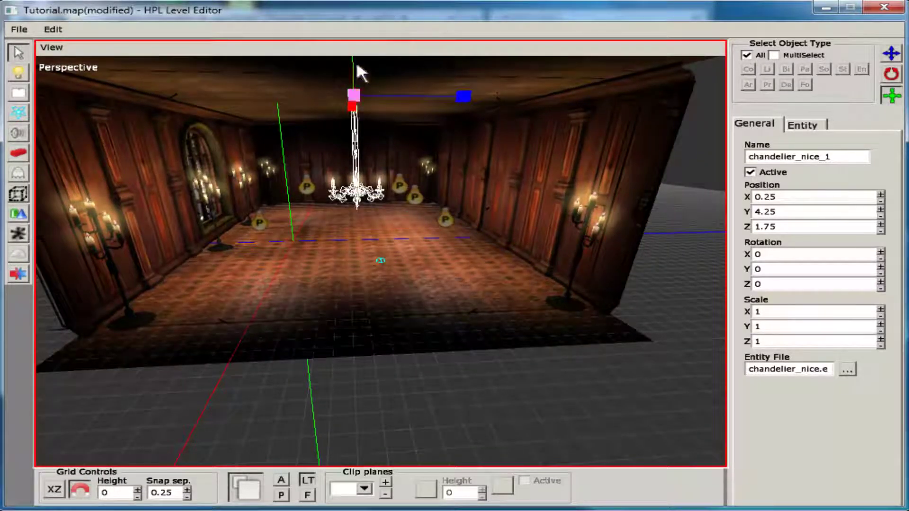
drag(356, 67, 350, 68)
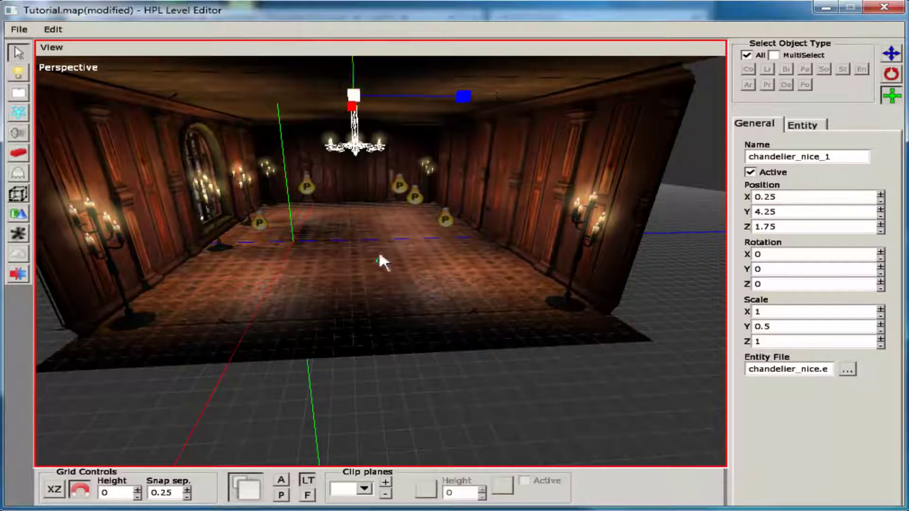
click(381, 228)
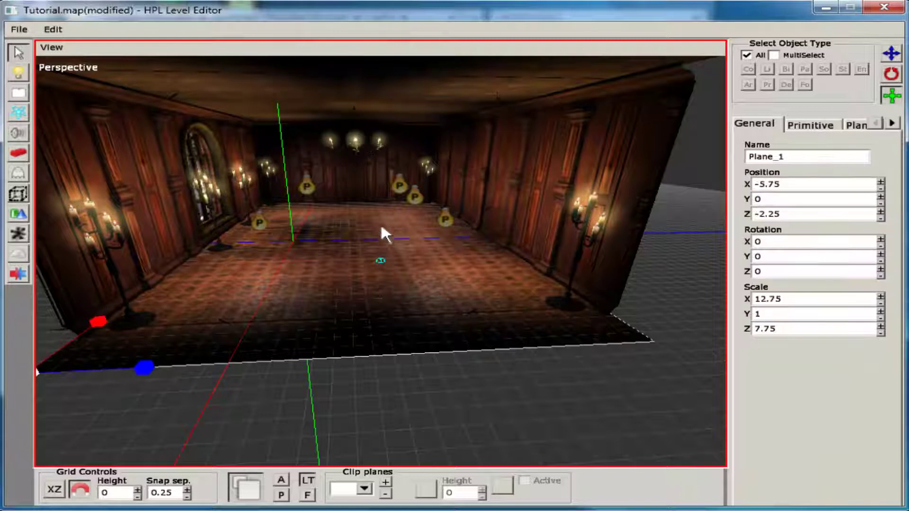
Lower the shortened chandelier to a Y position of 4 and deselect it
click(353, 109)
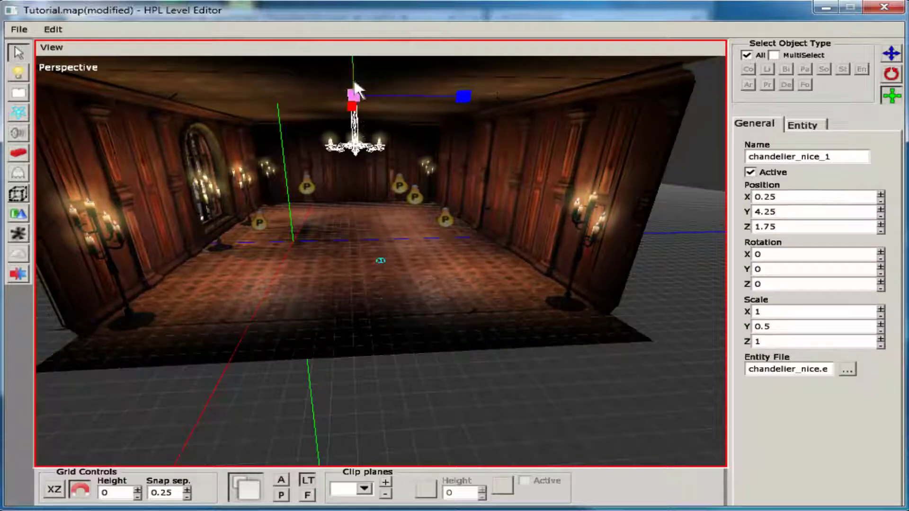
key(t)
mouse_move(354, 59)
mouse_down()
mouse_move(357, 148)
mouse_move(350, 63)
mouse_up()
click(351, 232)
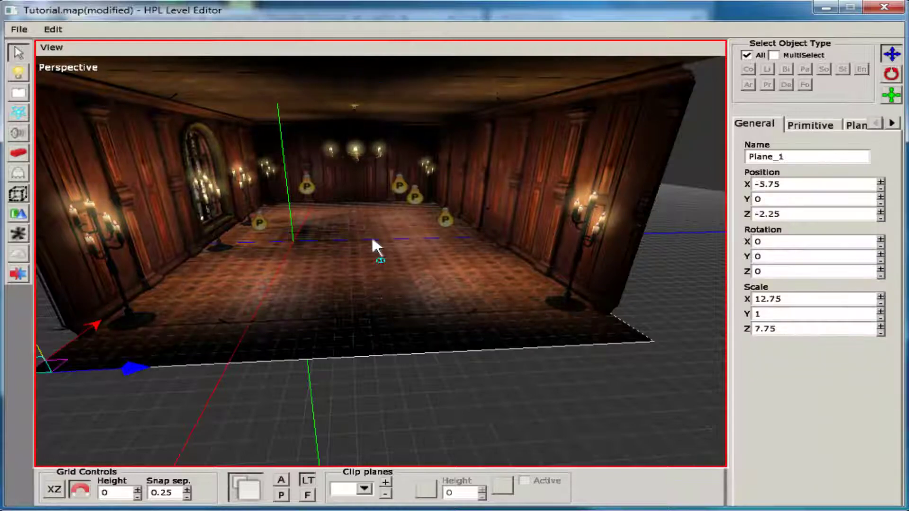
Viewing the room from below, move the chandelier slightly along the X axis toward the room's centre and deselect it
mouse_move(364, 219)
alt+right_down()
mouse_move(399, 235)
mouse_move(402, 209)
mouse_move(377, 217)
alt+right_up()
alt+drag(377, 217, 401, 169)
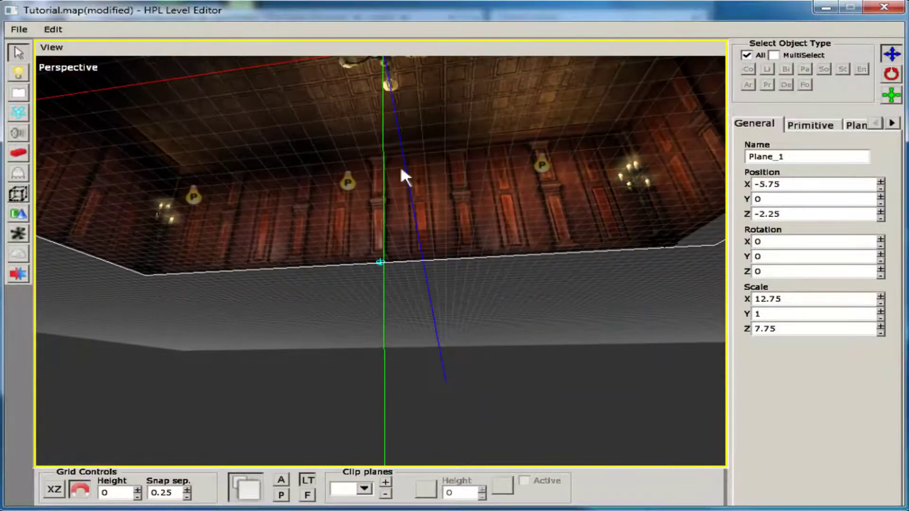
alt+drag(476, 144, 478, 60)
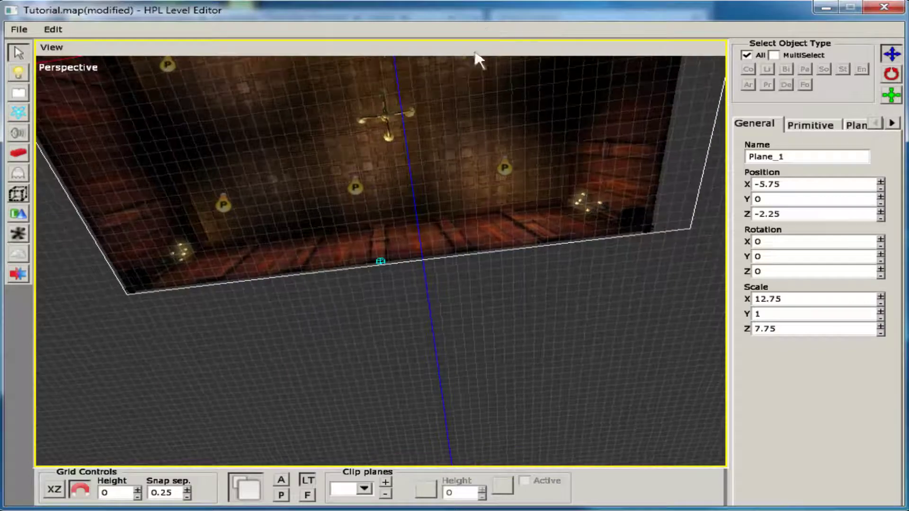
alt+drag(474, 133, 425, 202)
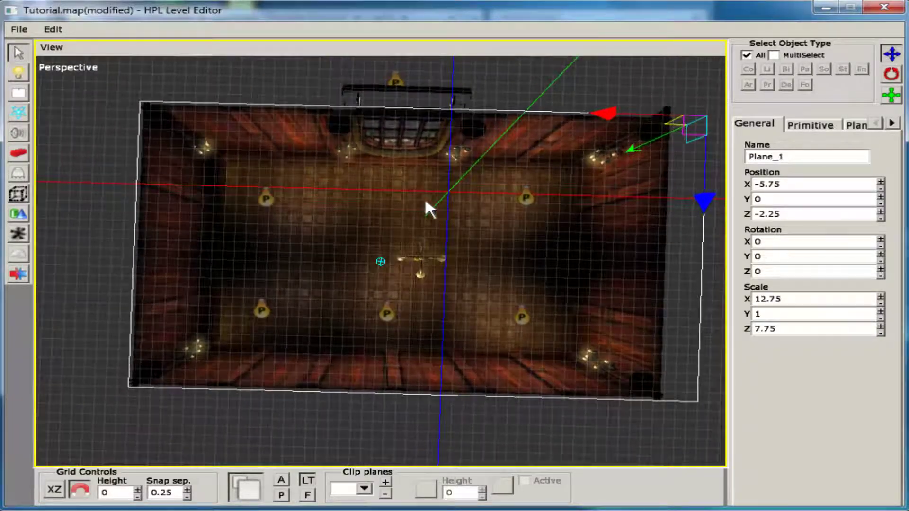
click(423, 265)
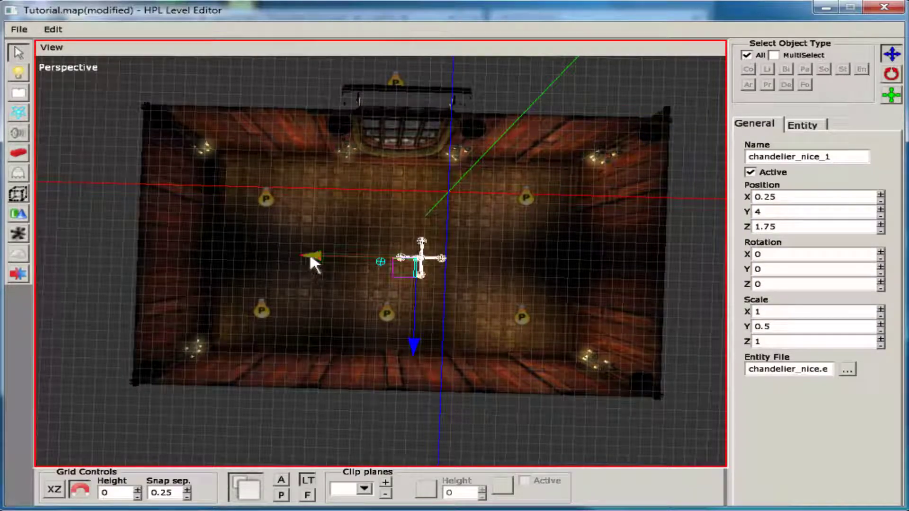
mouse_move(310, 257)
mouse_down()
mouse_move(272, 255)
mouse_move(296, 259)
mouse_up()
click(356, 406)
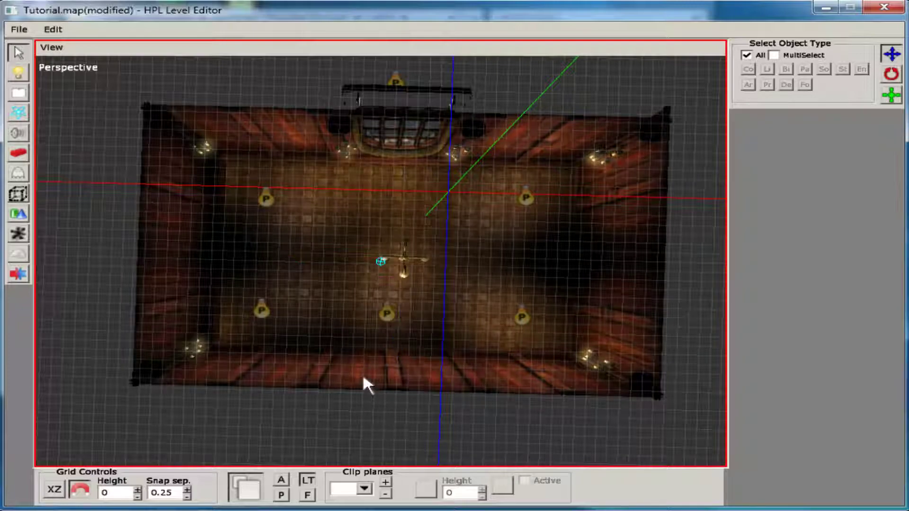
Add a BoxLight on the floor near the middle of the room
alt+drag(370, 247, 330, 509)
alt+drag(380, 279, 244, 355)
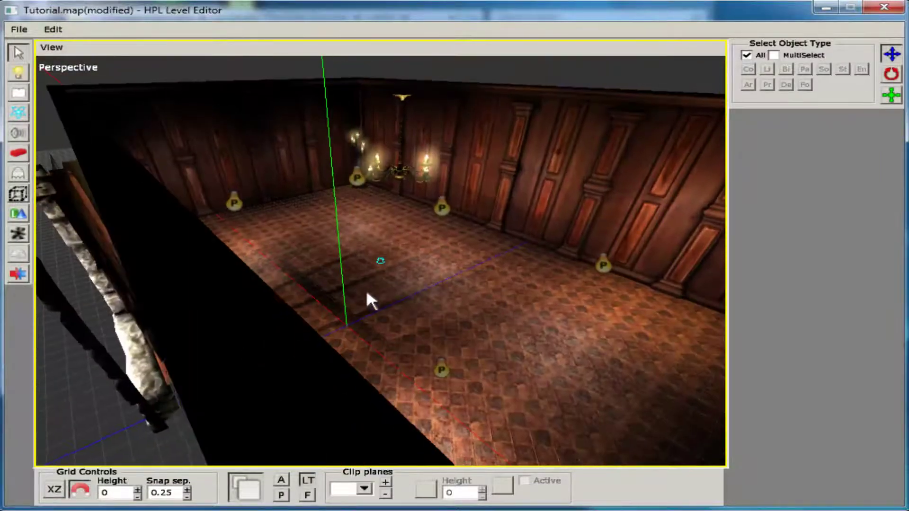
alt+drag(368, 298, 234, 363)
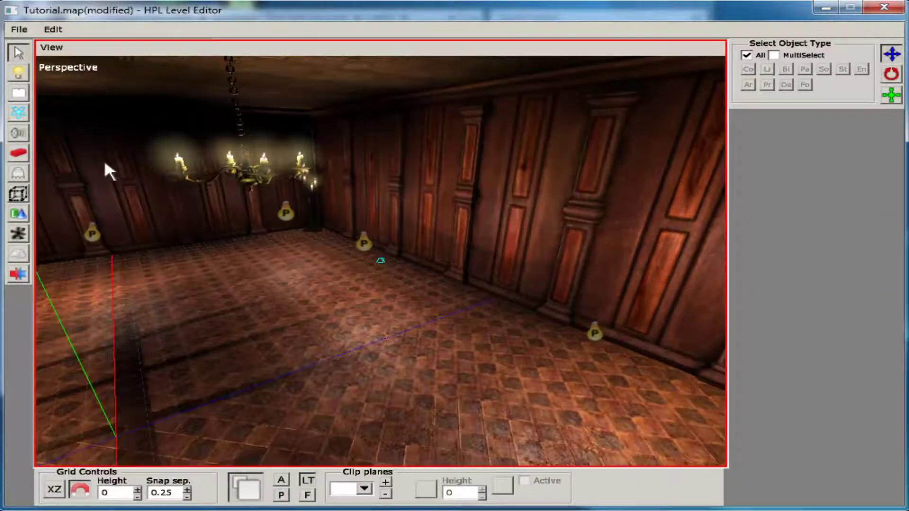
click(18, 72)
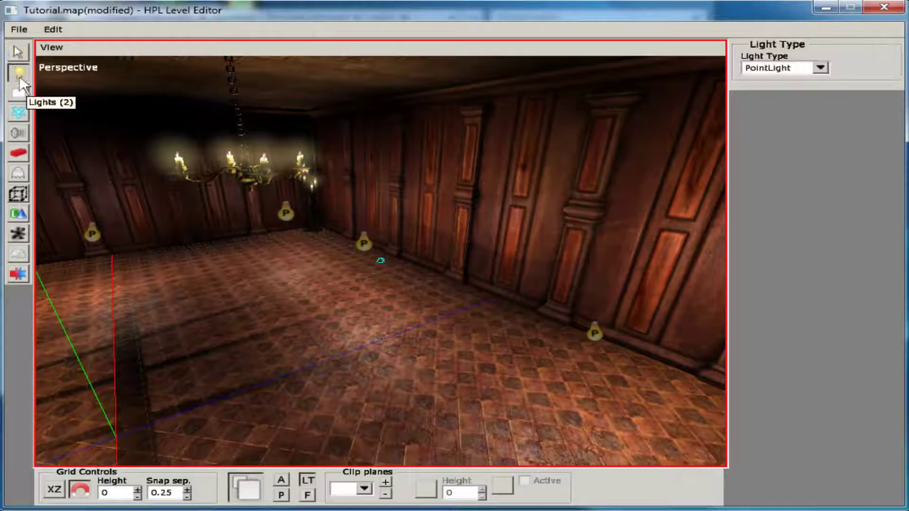
click(827, 68)
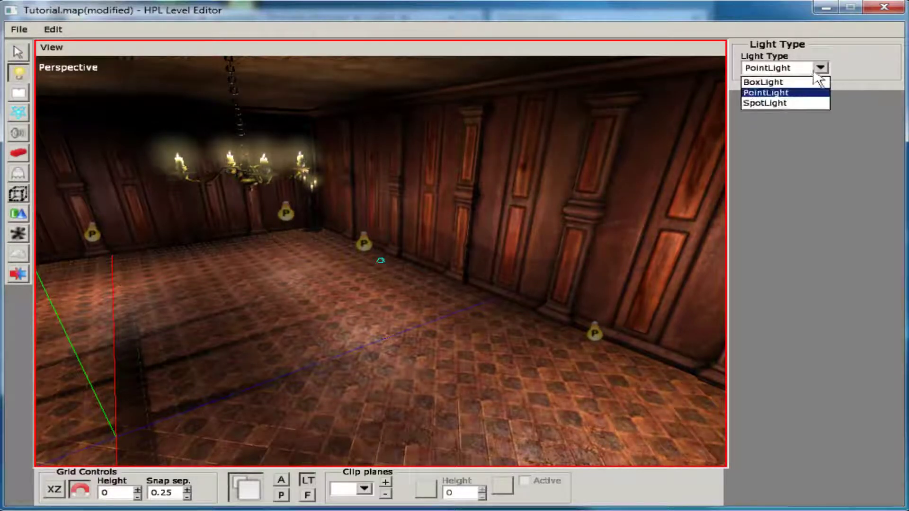
click(770, 83)
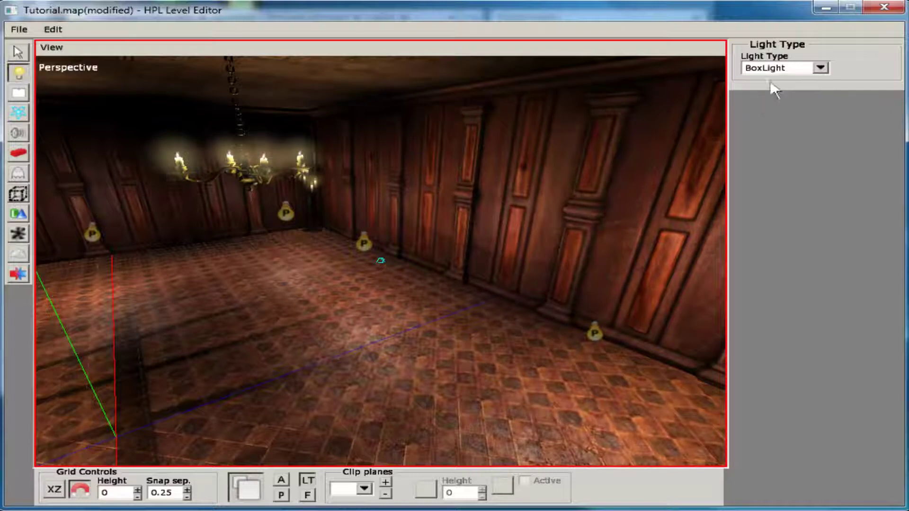
click(248, 354)
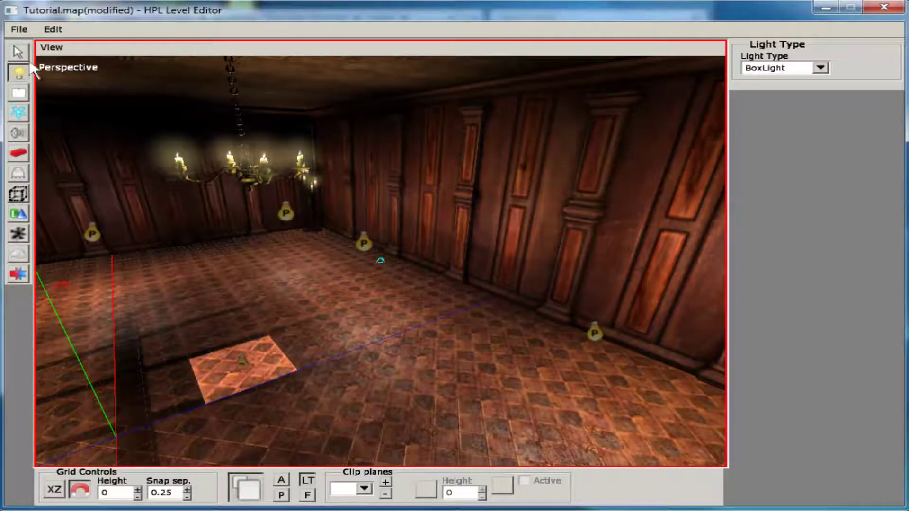
Select the box light and try raising it to Y 1.5, then bring it back down to Y 0.5
click(18, 53)
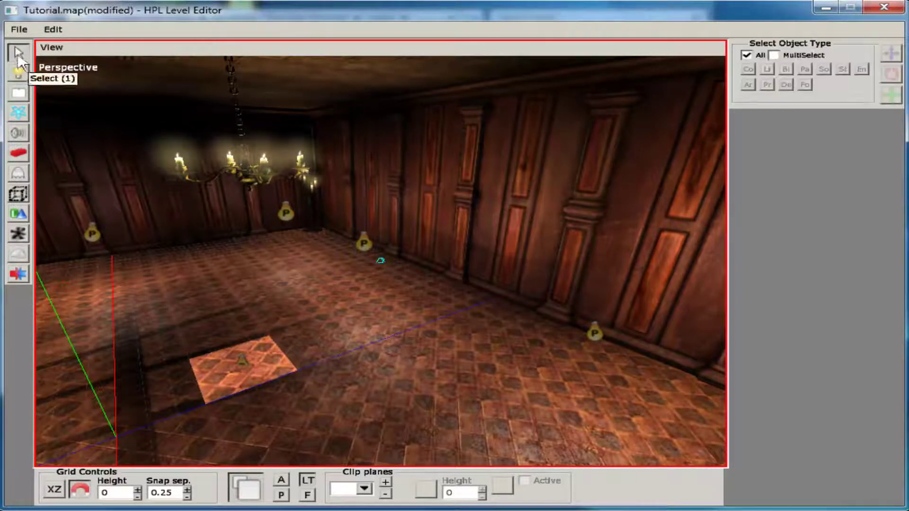
click(243, 366)
drag(228, 288, 219, 187)
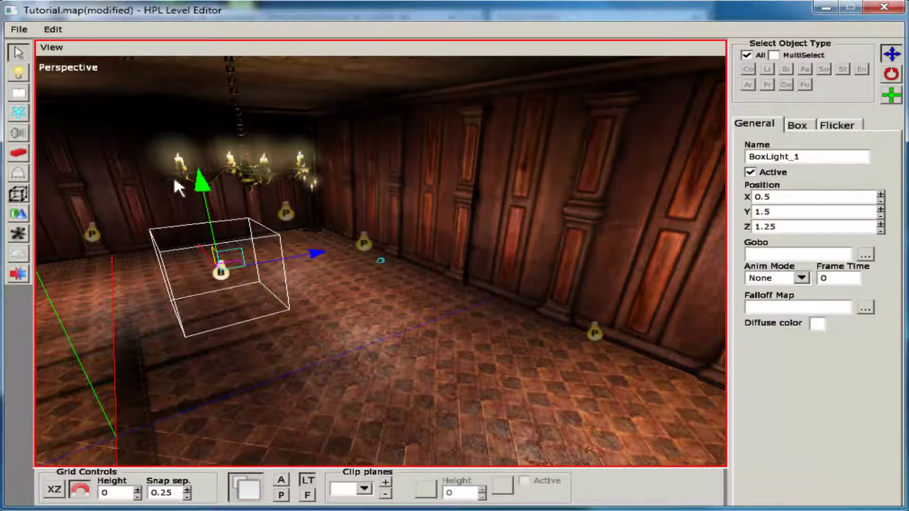
drag(191, 173, 249, 264)
Try scaling the box light along the Z and Y axes, and delete it
key(s)
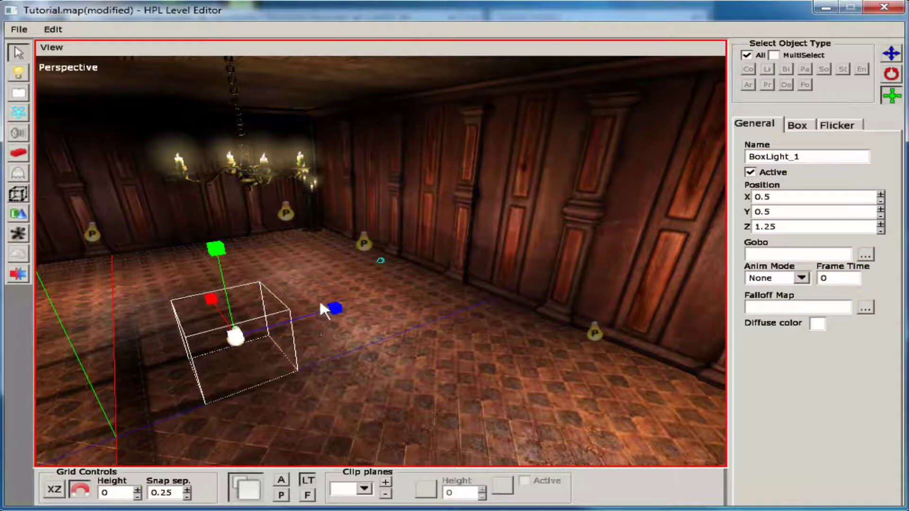
drag(338, 305, 288, 281)
drag(221, 250, 214, 232)
key(Delete)
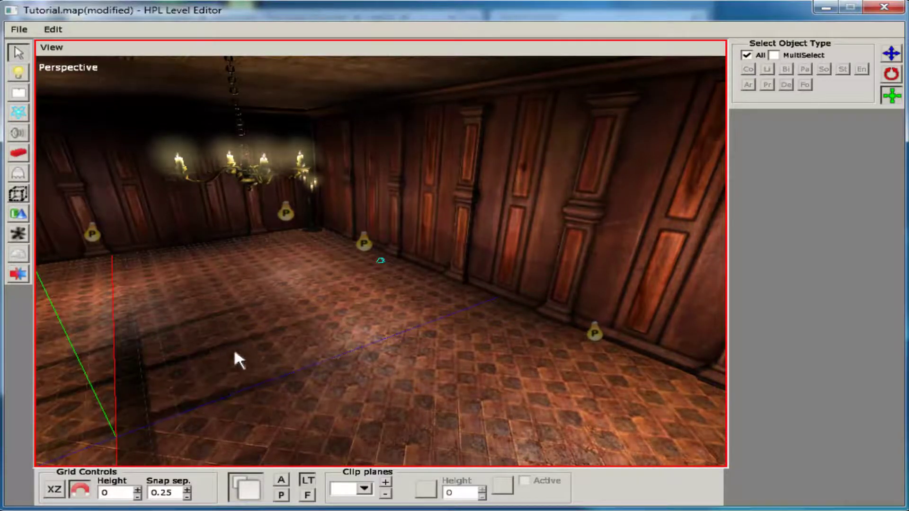
alt+drag(234, 348, 200, 348)
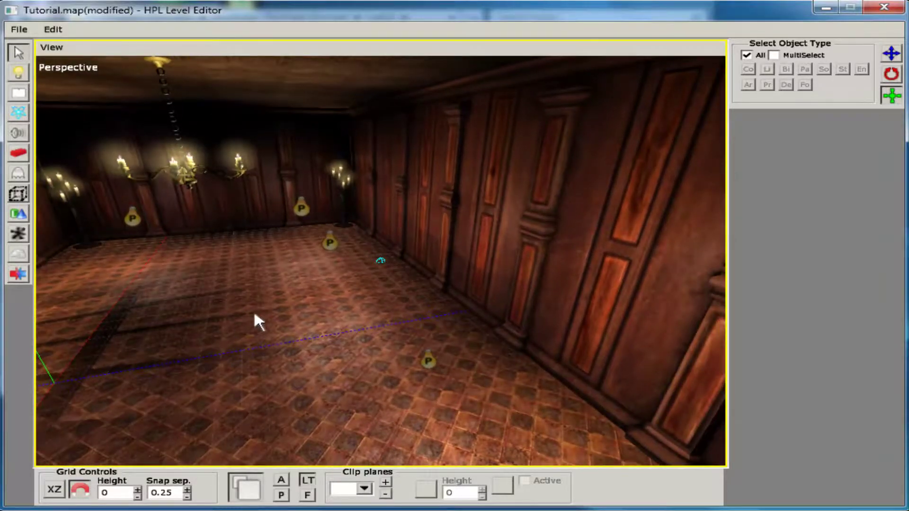
alt+drag(255, 315, 341, 348)
alt+drag(276, 349, 436, 365)
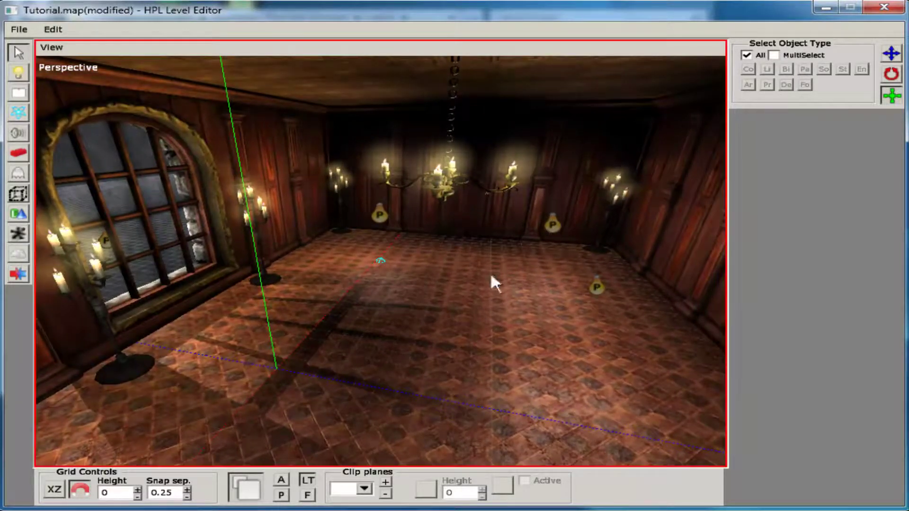